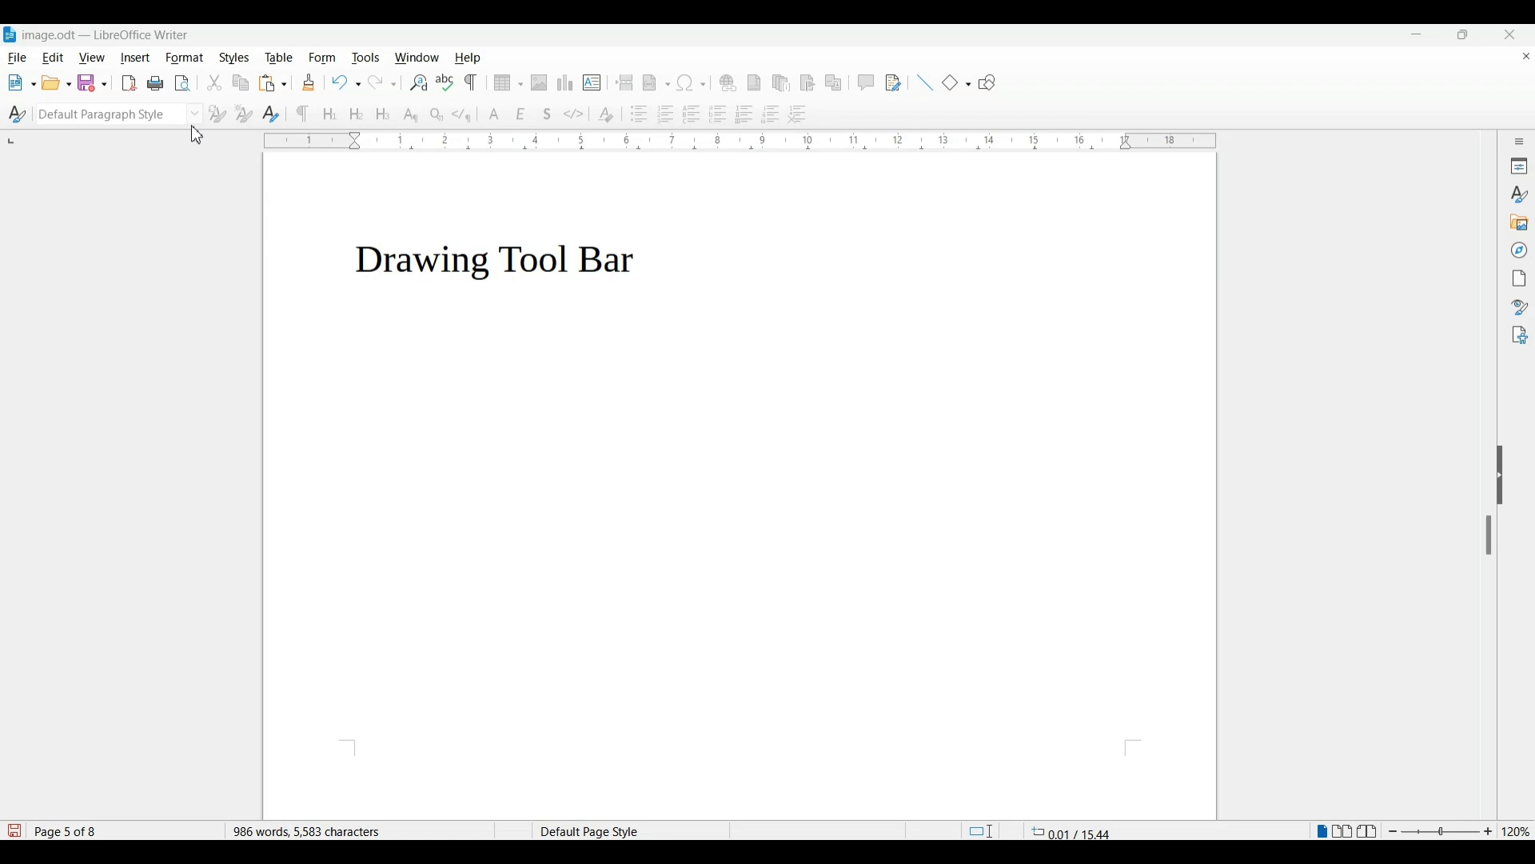
Turn on the Drawing toolbar from View > Toolbars > Drawing
{"action": "left_click", "coordinate": [96, 60]}
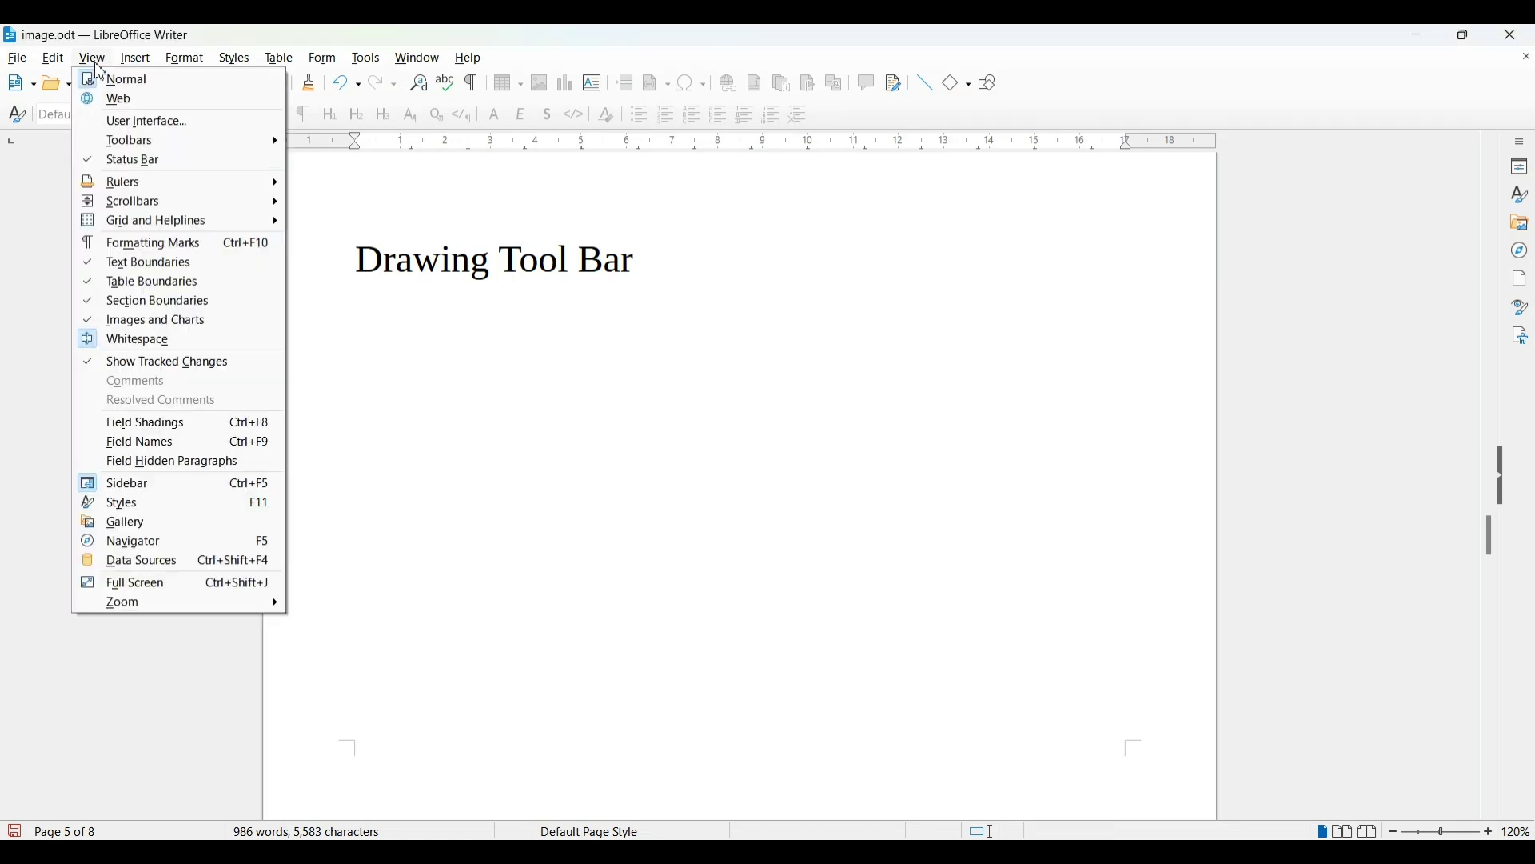
{"action": "mouse_move", "coordinate": [164, 140]}
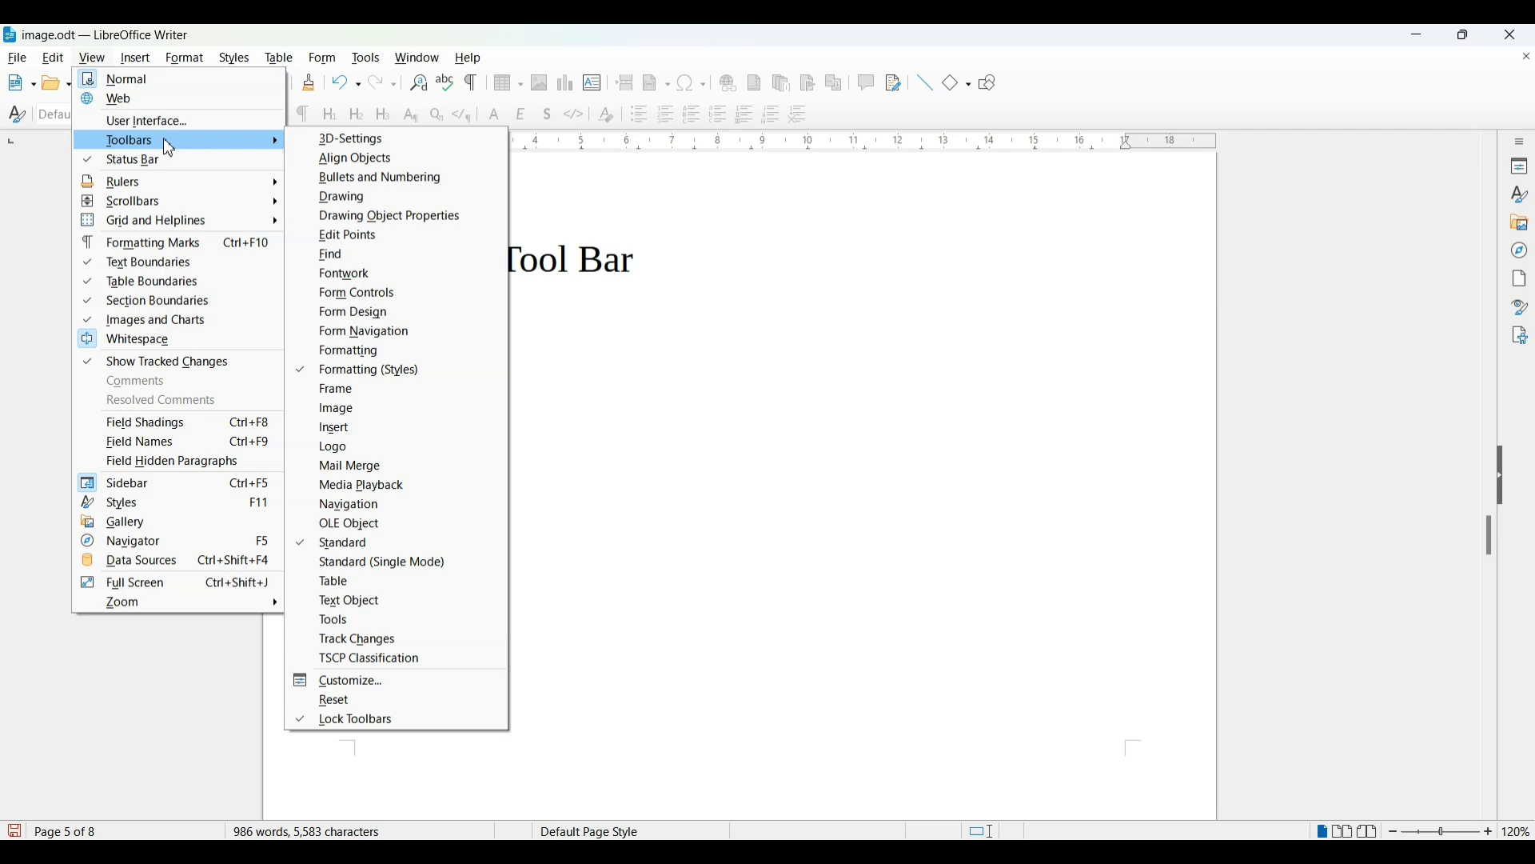
{"action": "left_click", "coordinate": [336, 204]}
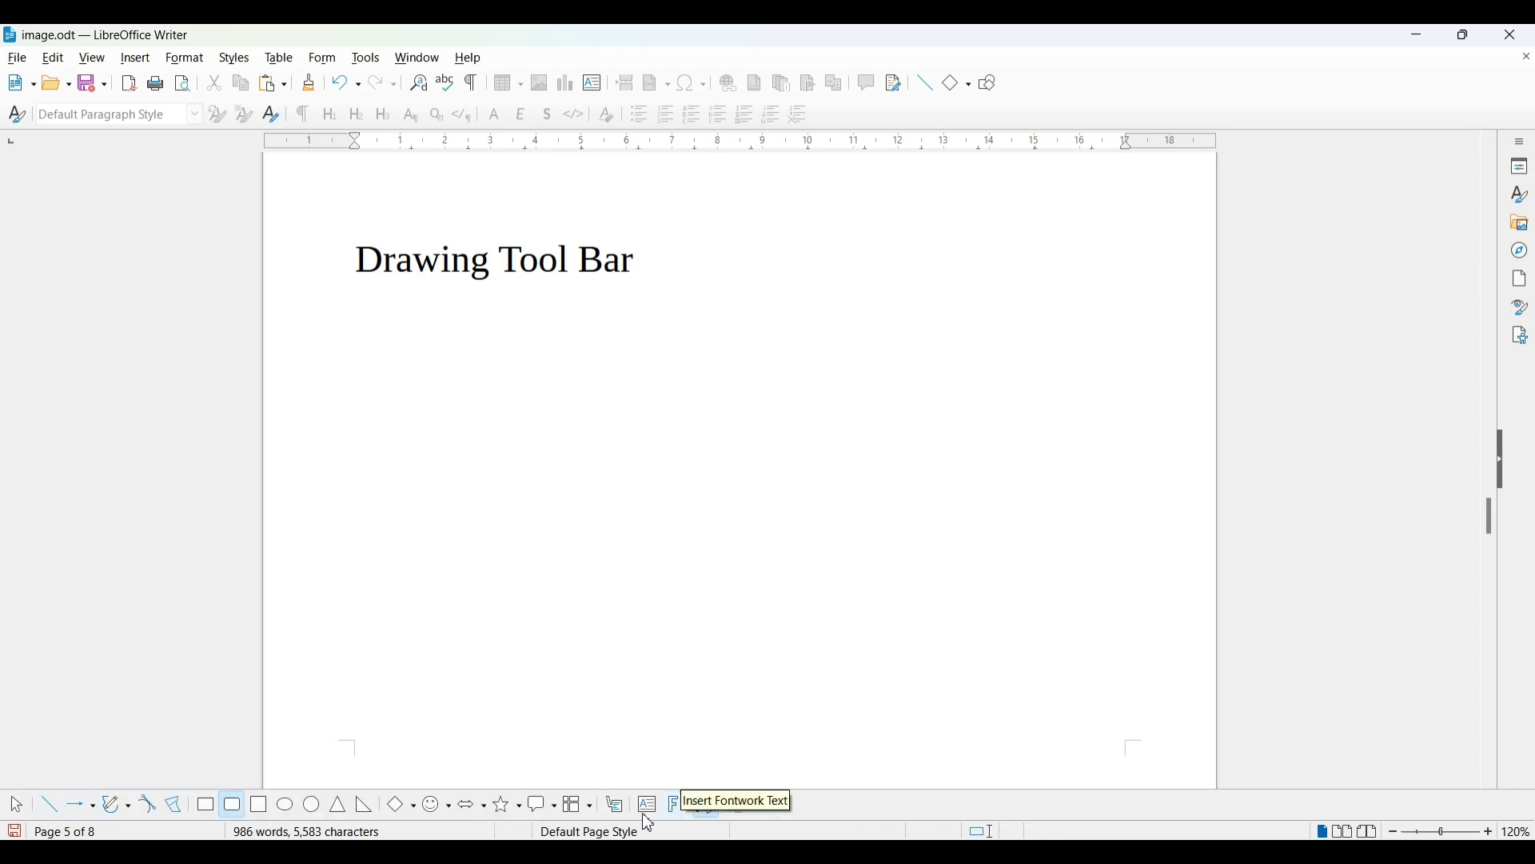
{"action": "left_click", "coordinate": [234, 803]}
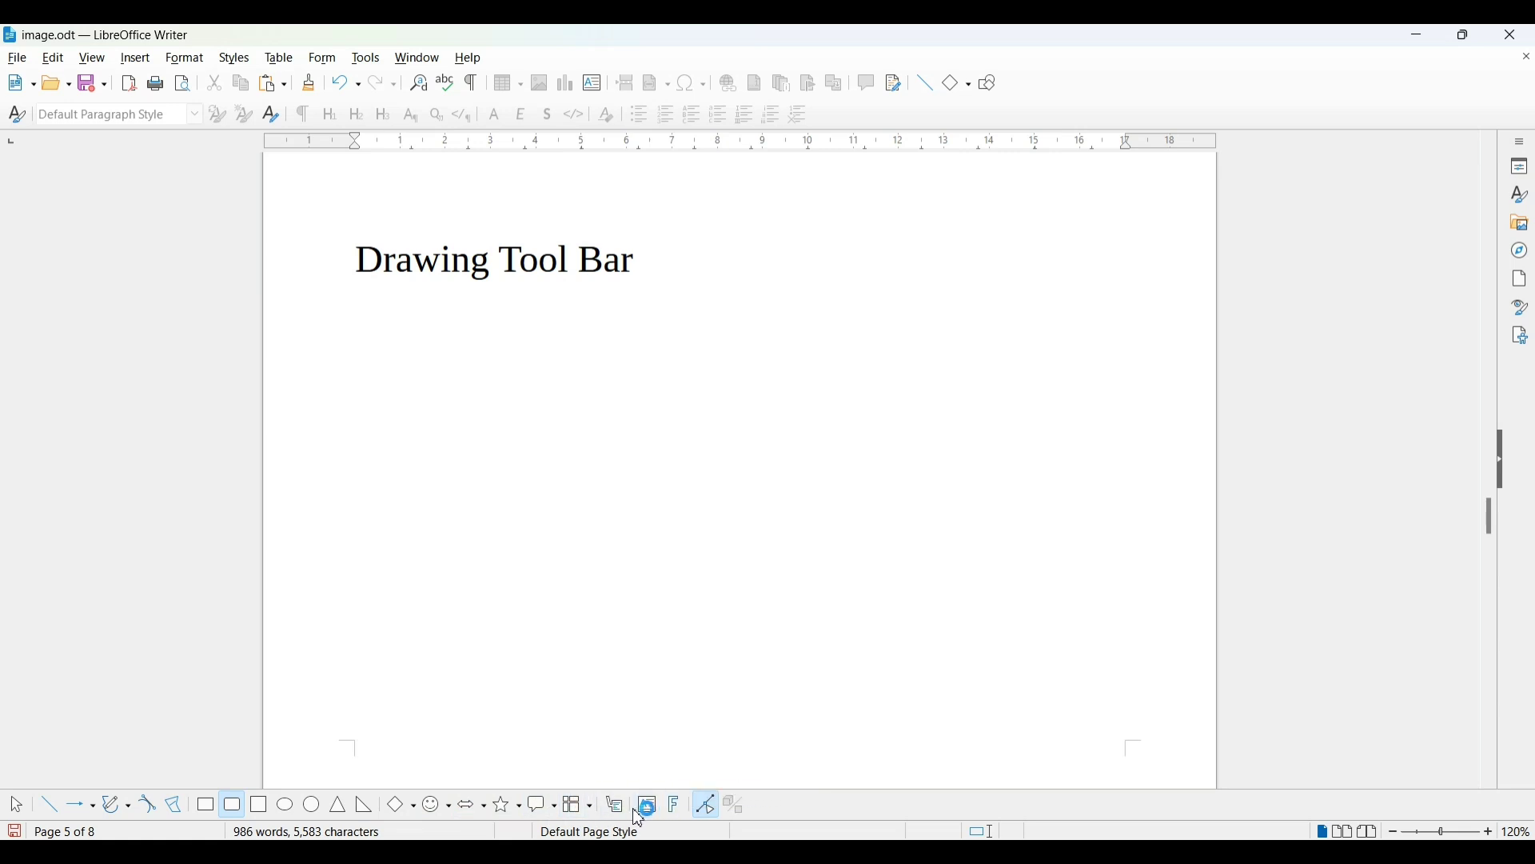
{"action": "left_click", "coordinate": [681, 814]}
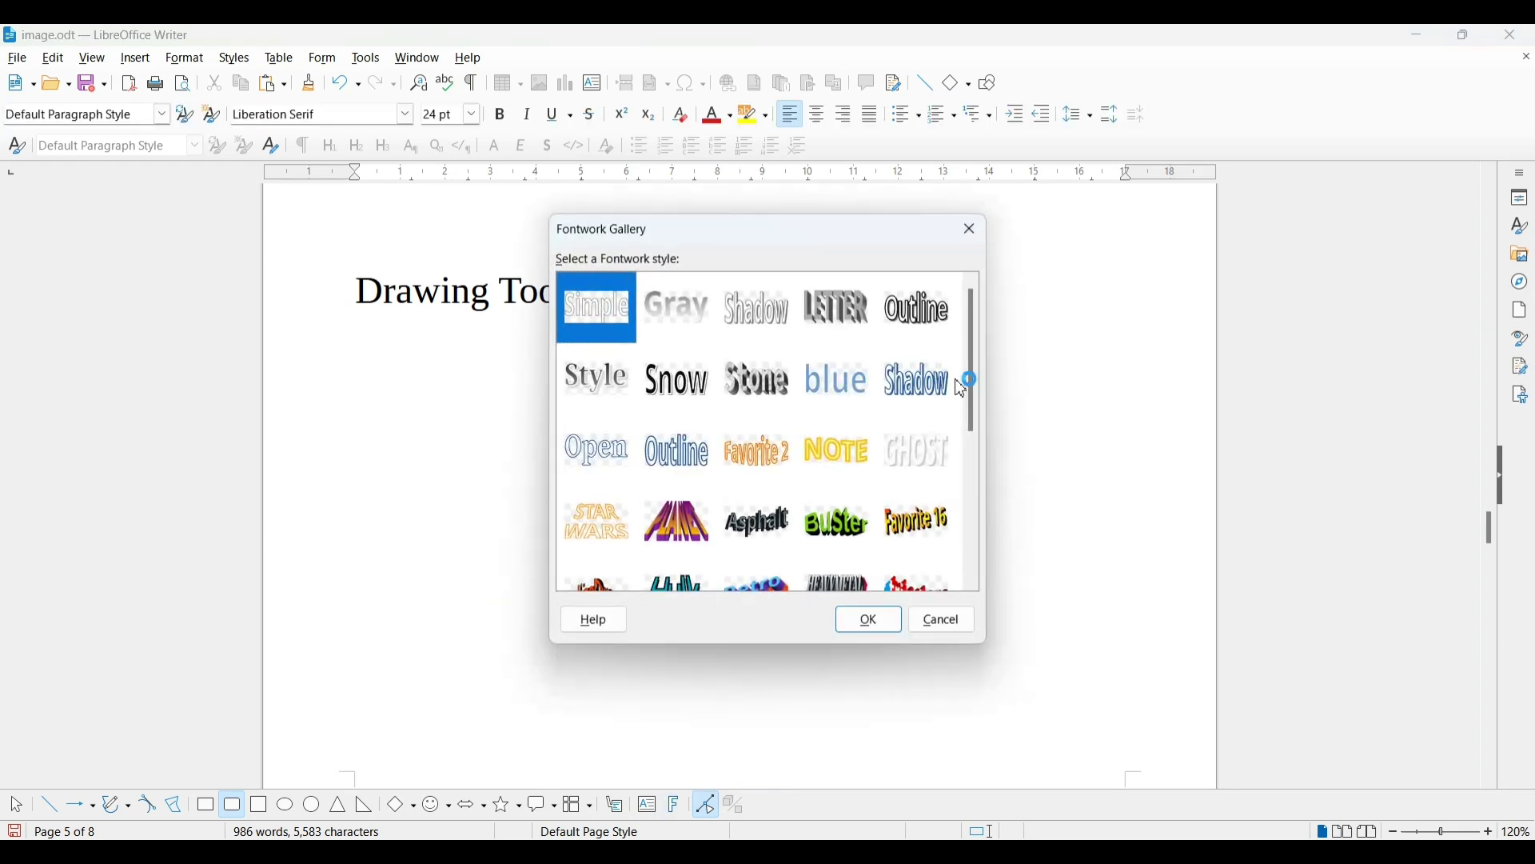
{"action": "left_click_drag", "start_coordinate": [969, 399], "coordinate": [972, 448]}
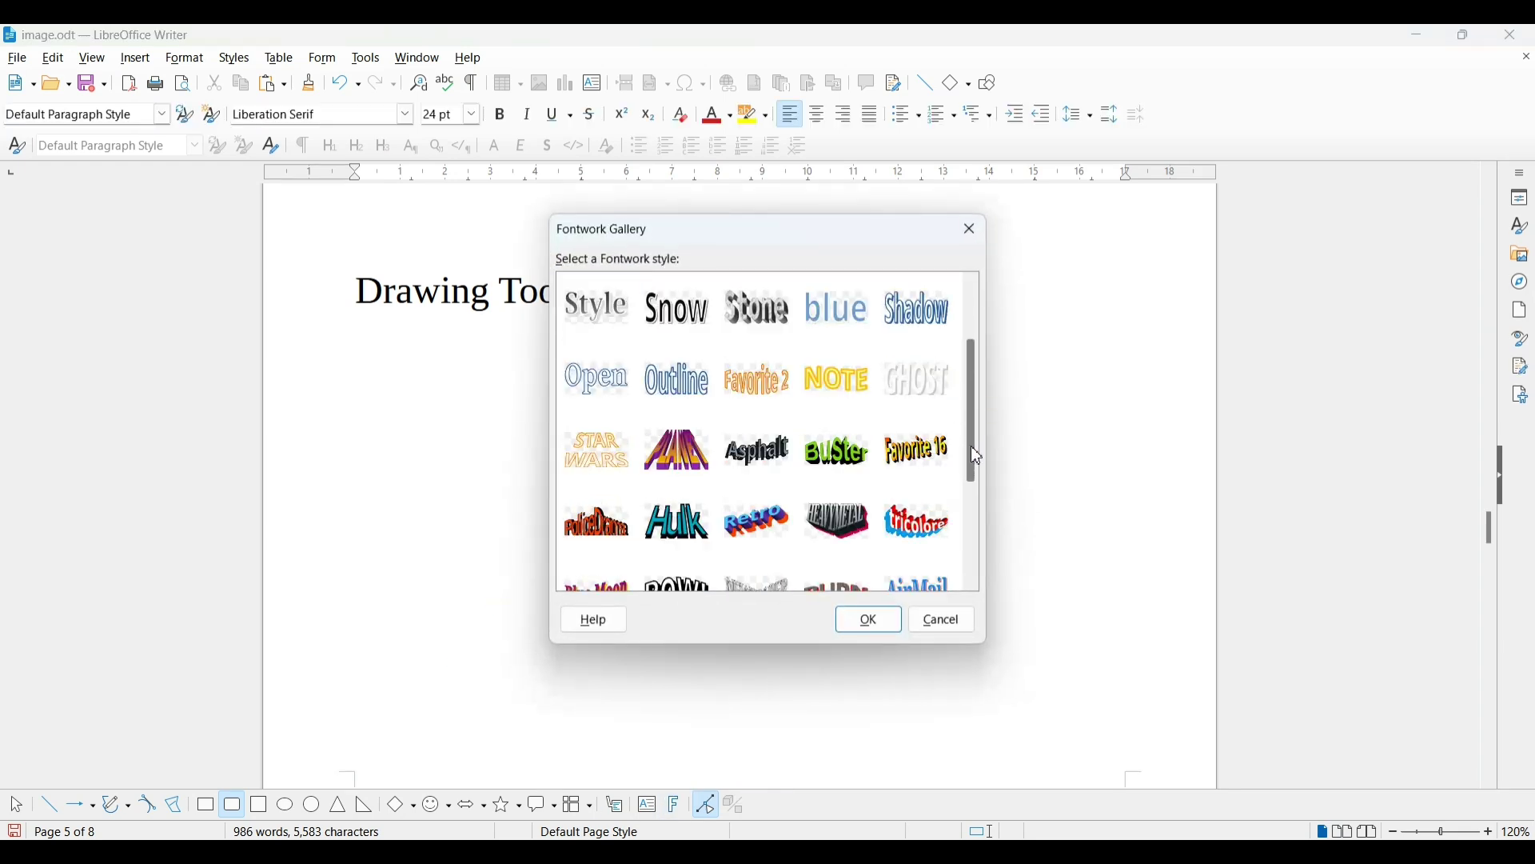
{"action": "left_click", "coordinate": [940, 620]}
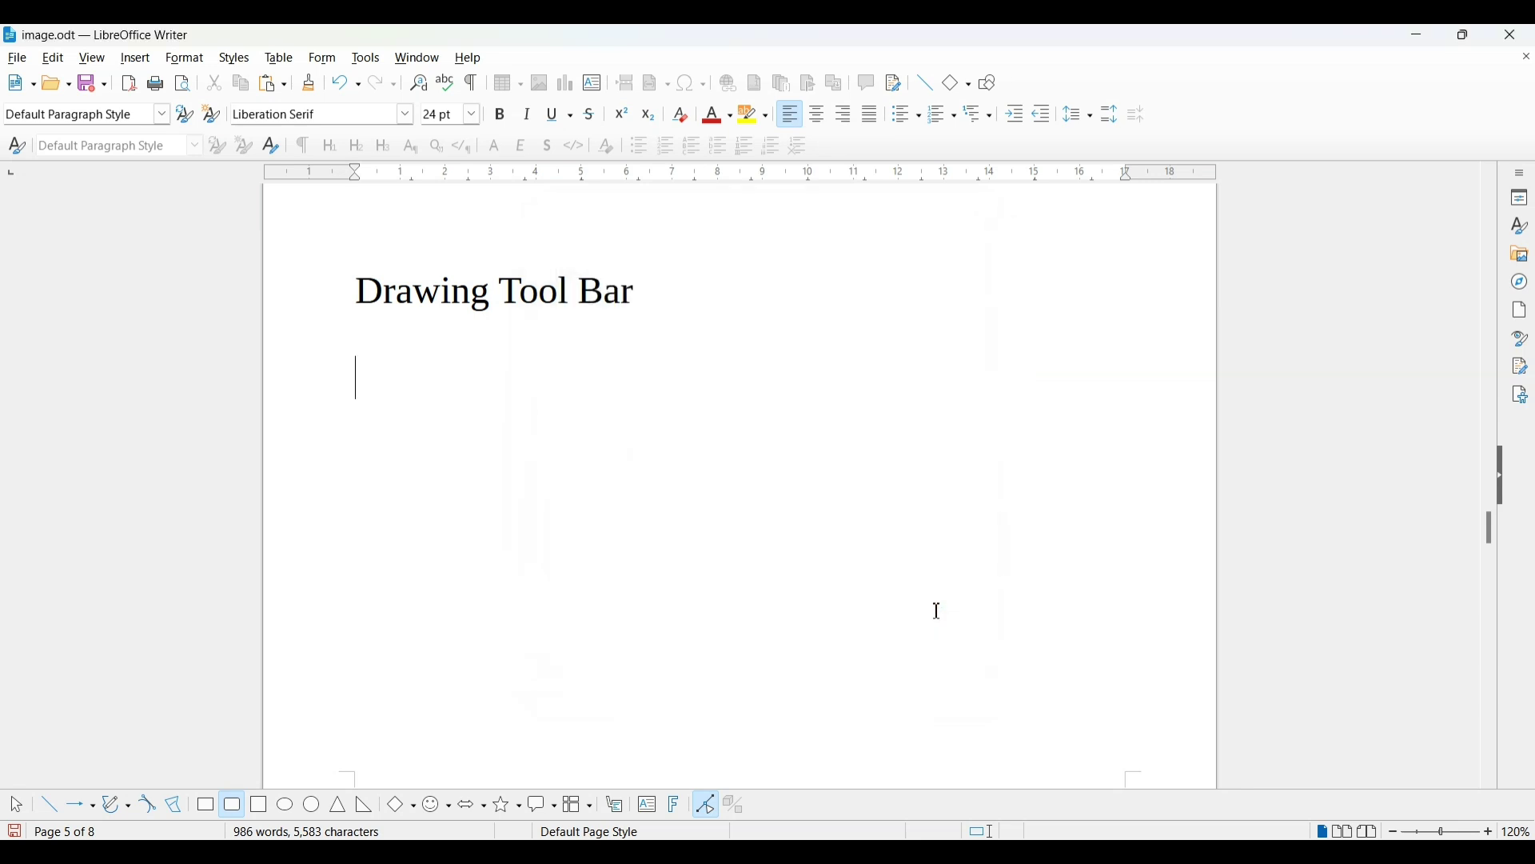
Draw three blue squares below the heading: top-left, top-right and bottom-left
{"action": "left_click", "coordinate": [259, 808]}
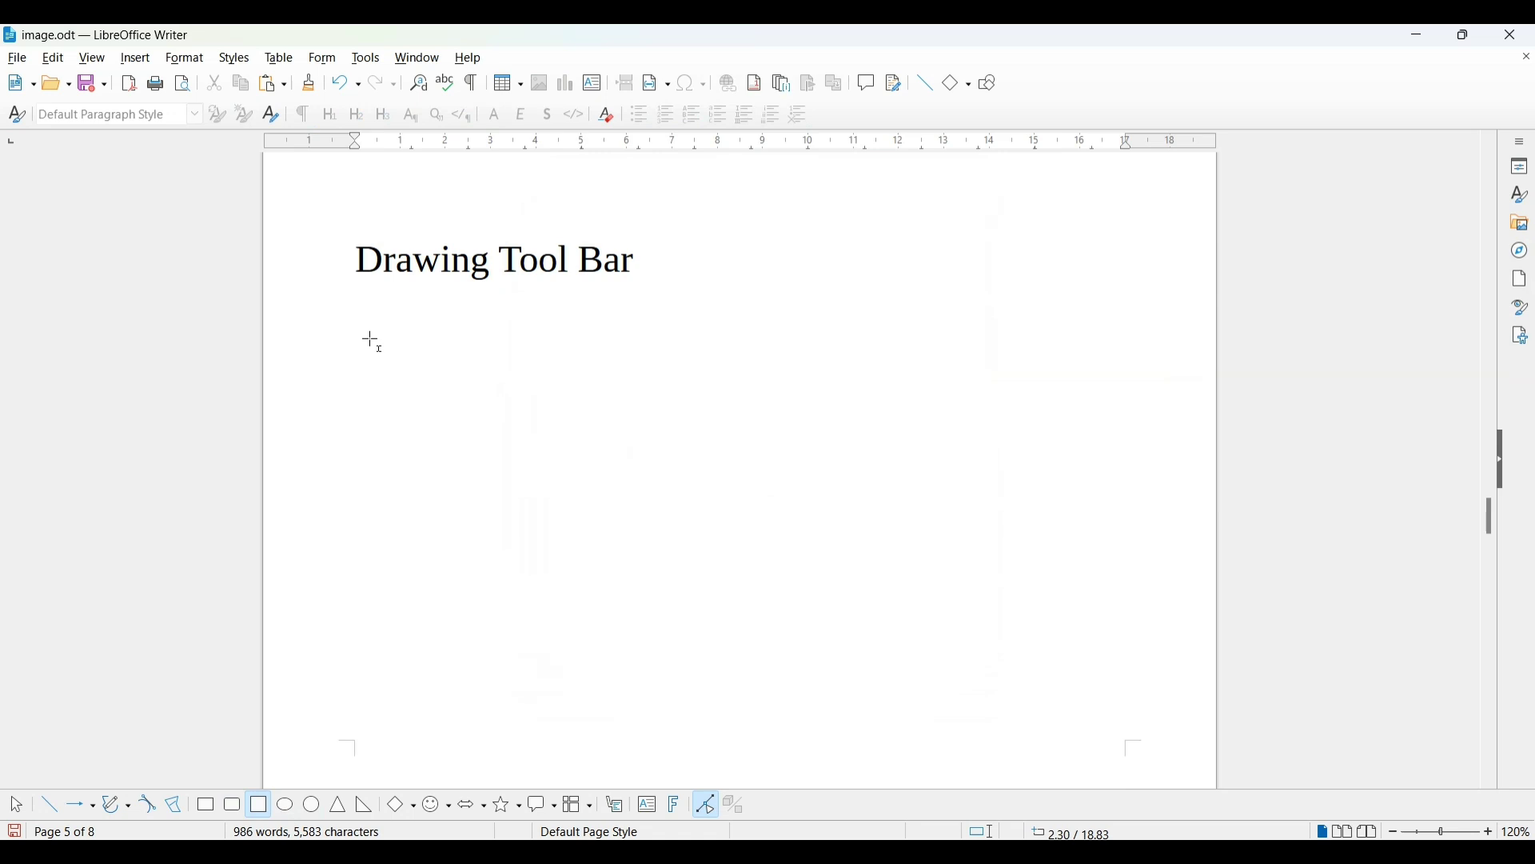
{"action": "mouse_move", "coordinate": [372, 340]}
{"action": "left_mouse_down"}
{"action": "mouse_move", "coordinate": [525, 439]}
{"action": "mouse_move", "coordinate": [595, 433]}
{"action": "left_mouse_up"}
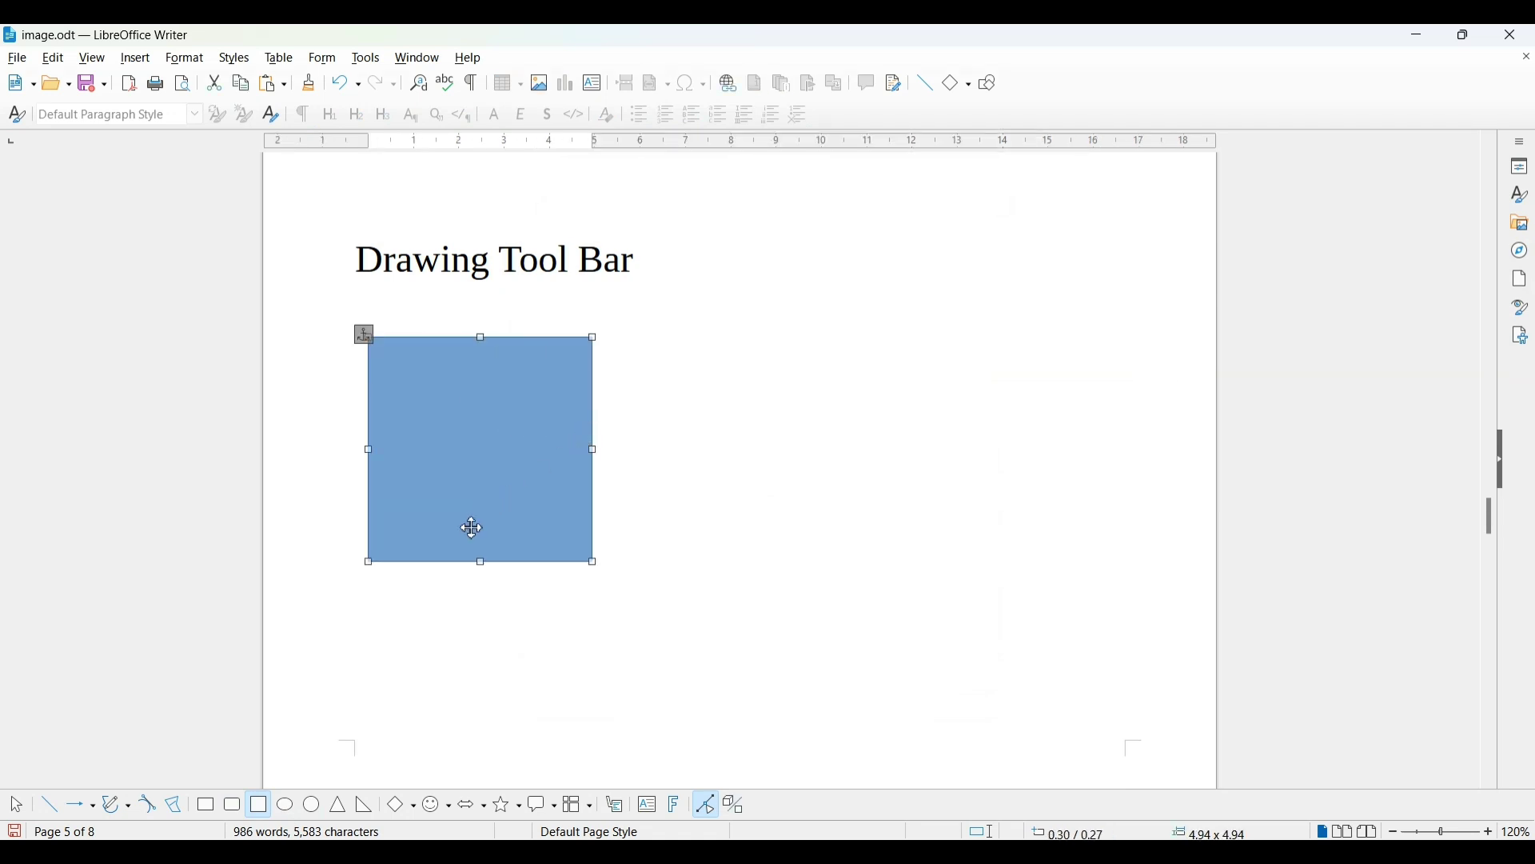
{"action": "left_click", "coordinate": [265, 808]}
{"action": "left_click_drag", "start_coordinate": [720, 339], "coordinate": [939, 560]}
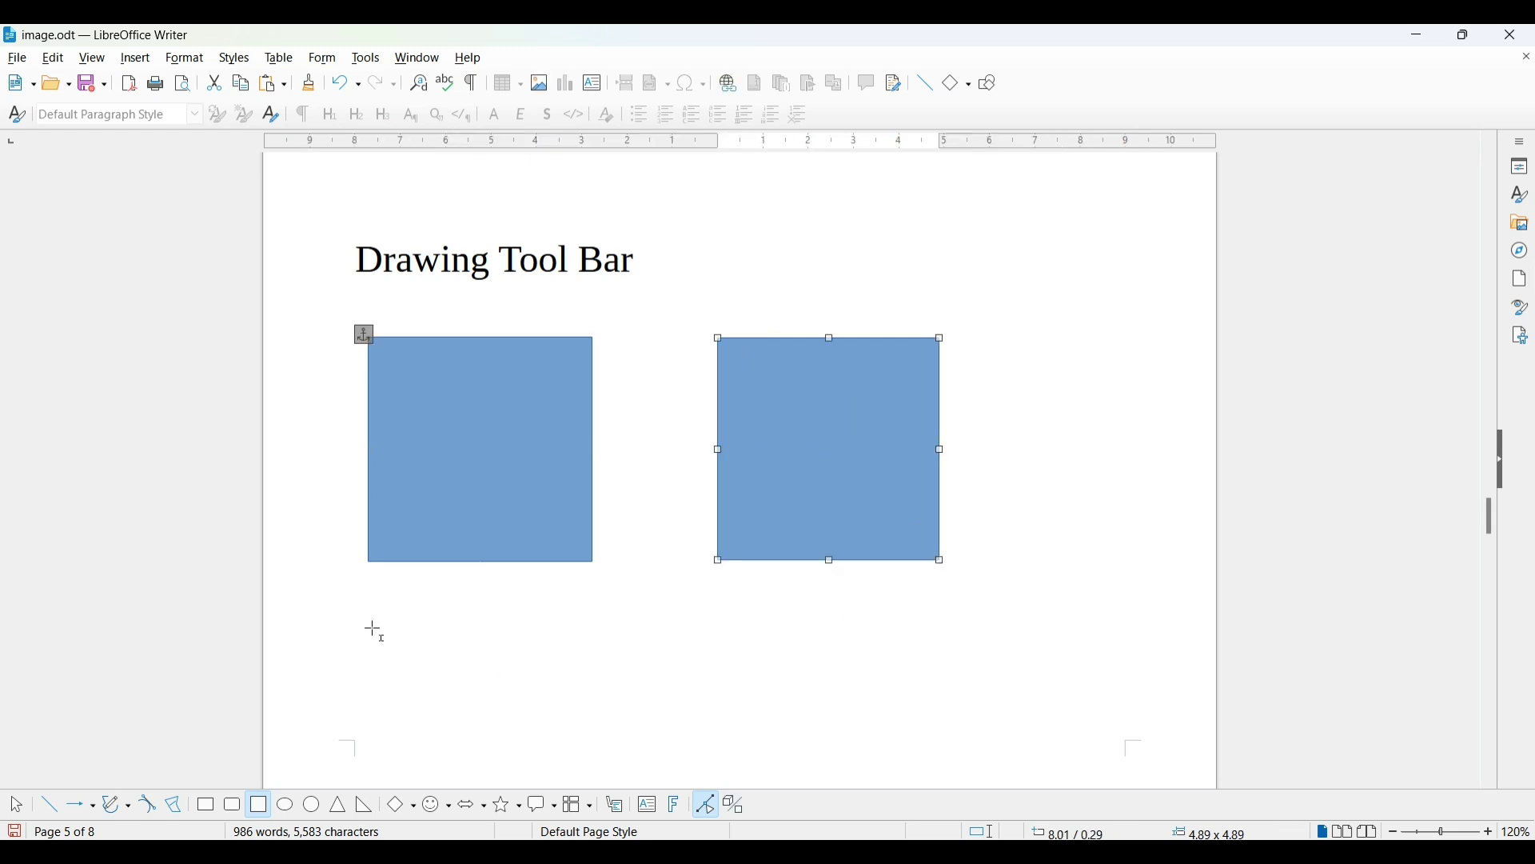
{"action": "left_click_drag", "start_coordinate": [367, 601], "coordinate": [594, 731]}
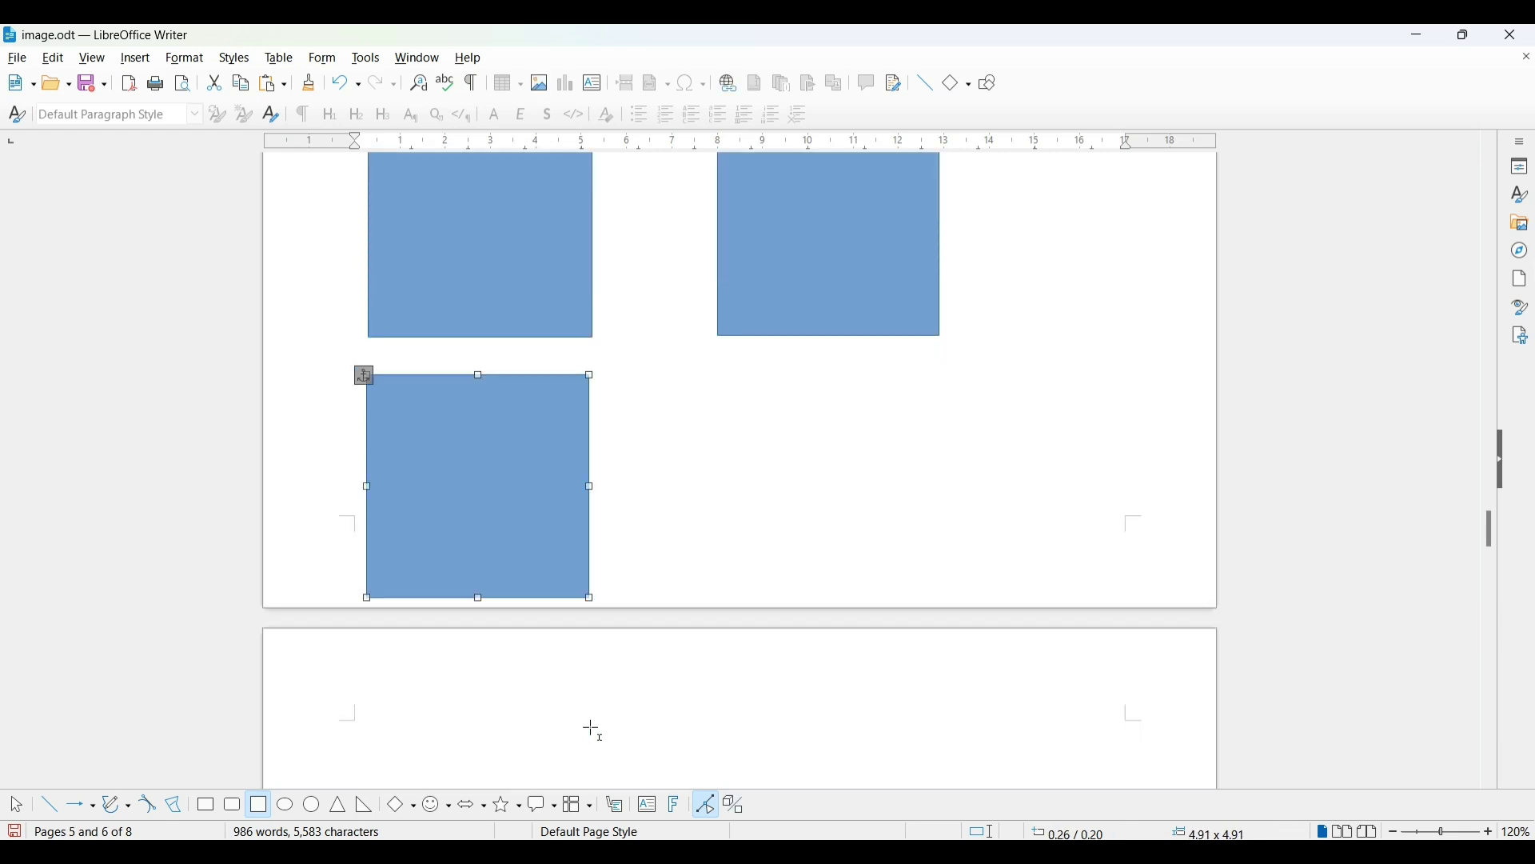
Draw a blue ellipse beside the third square
{"action": "left_click", "coordinate": [288, 808]}
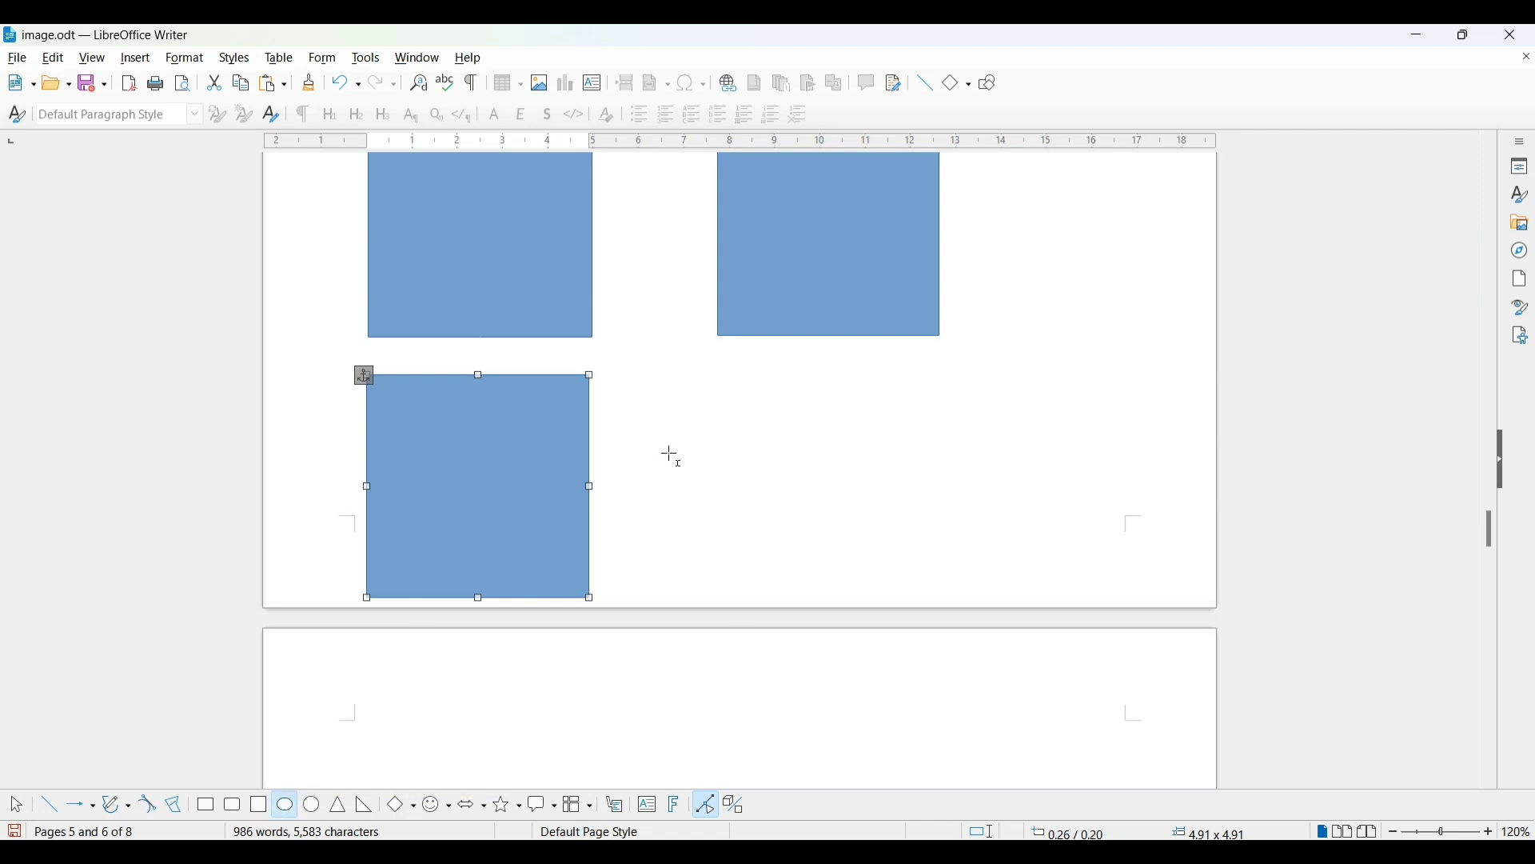
{"action": "left_click_drag", "start_coordinate": [703, 387], "coordinate": [970, 541]}
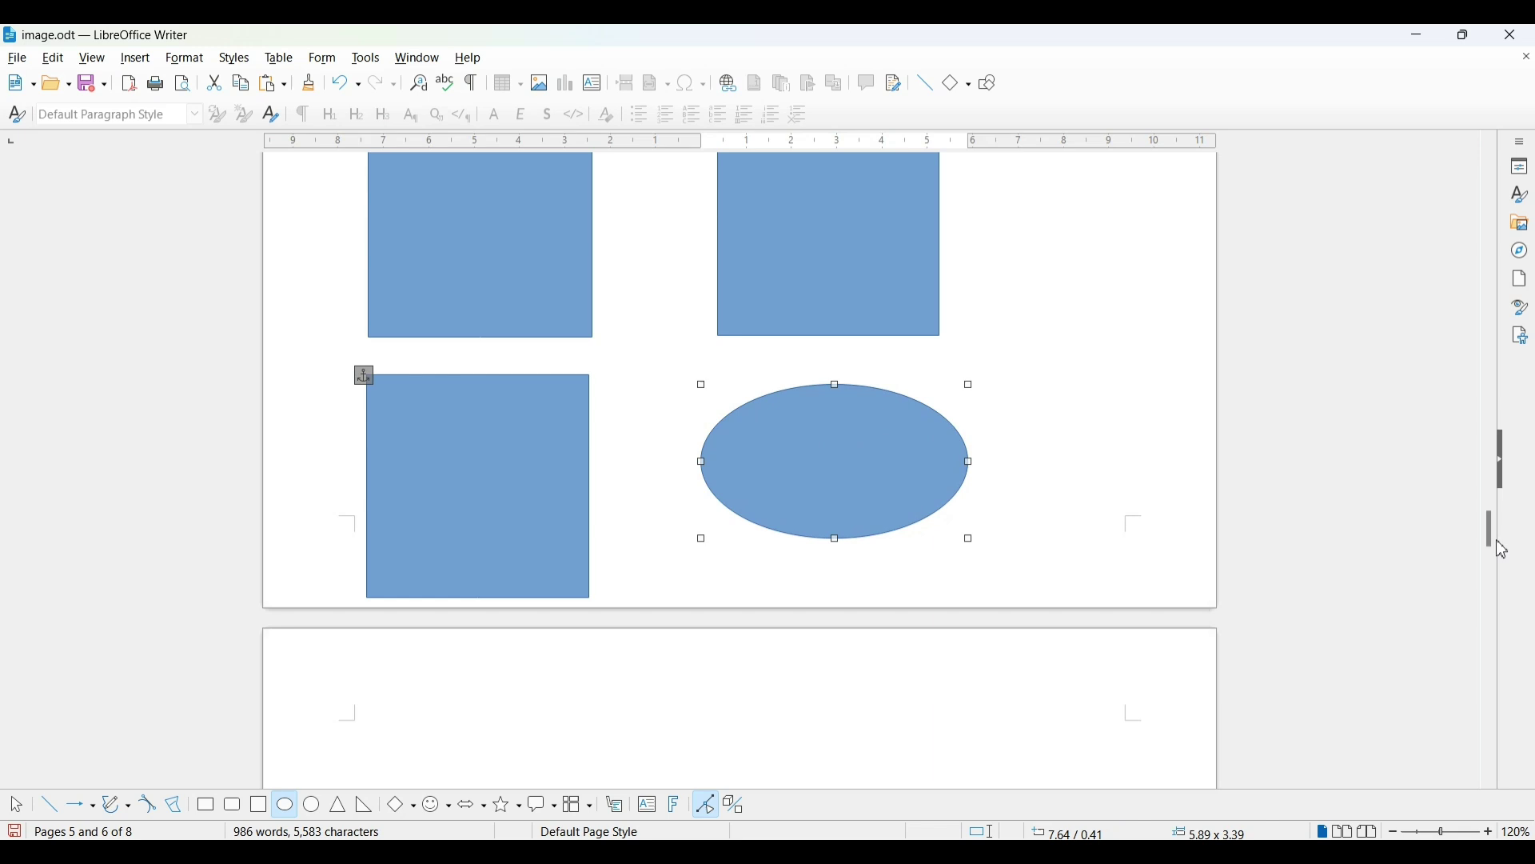
{"action": "mouse_move", "coordinate": [1492, 548]}
{"action": "left_mouse_down"}
{"action": "mouse_move", "coordinate": [1493, 534]}
{"action": "mouse_move", "coordinate": [1492, 547]}
{"action": "left_mouse_up"}
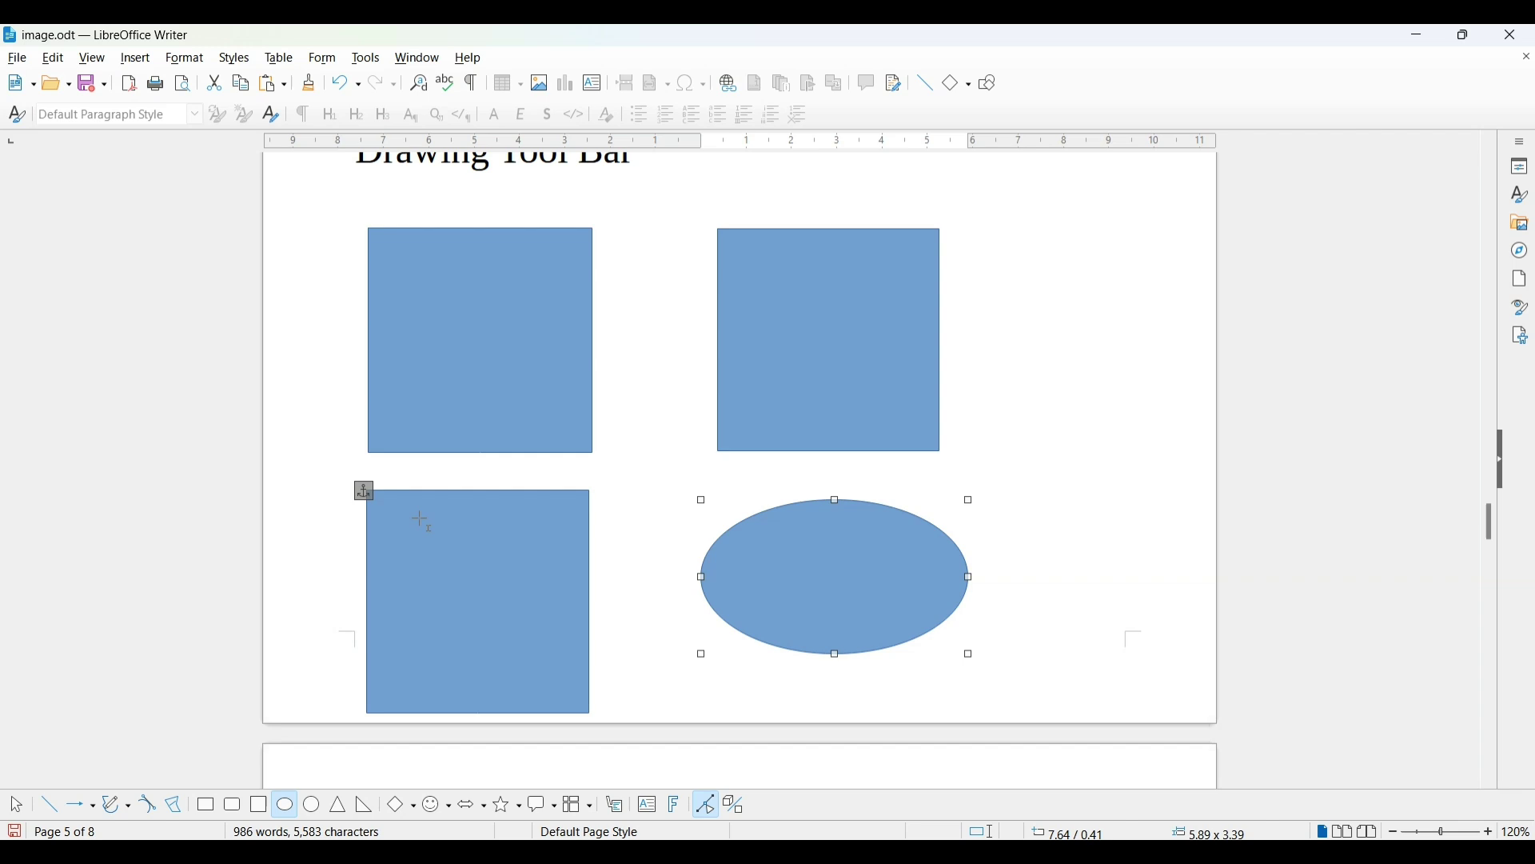
Show the Drawing Object Properties toolbar from View > Toolbars
{"action": "left_click", "coordinate": [94, 59]}
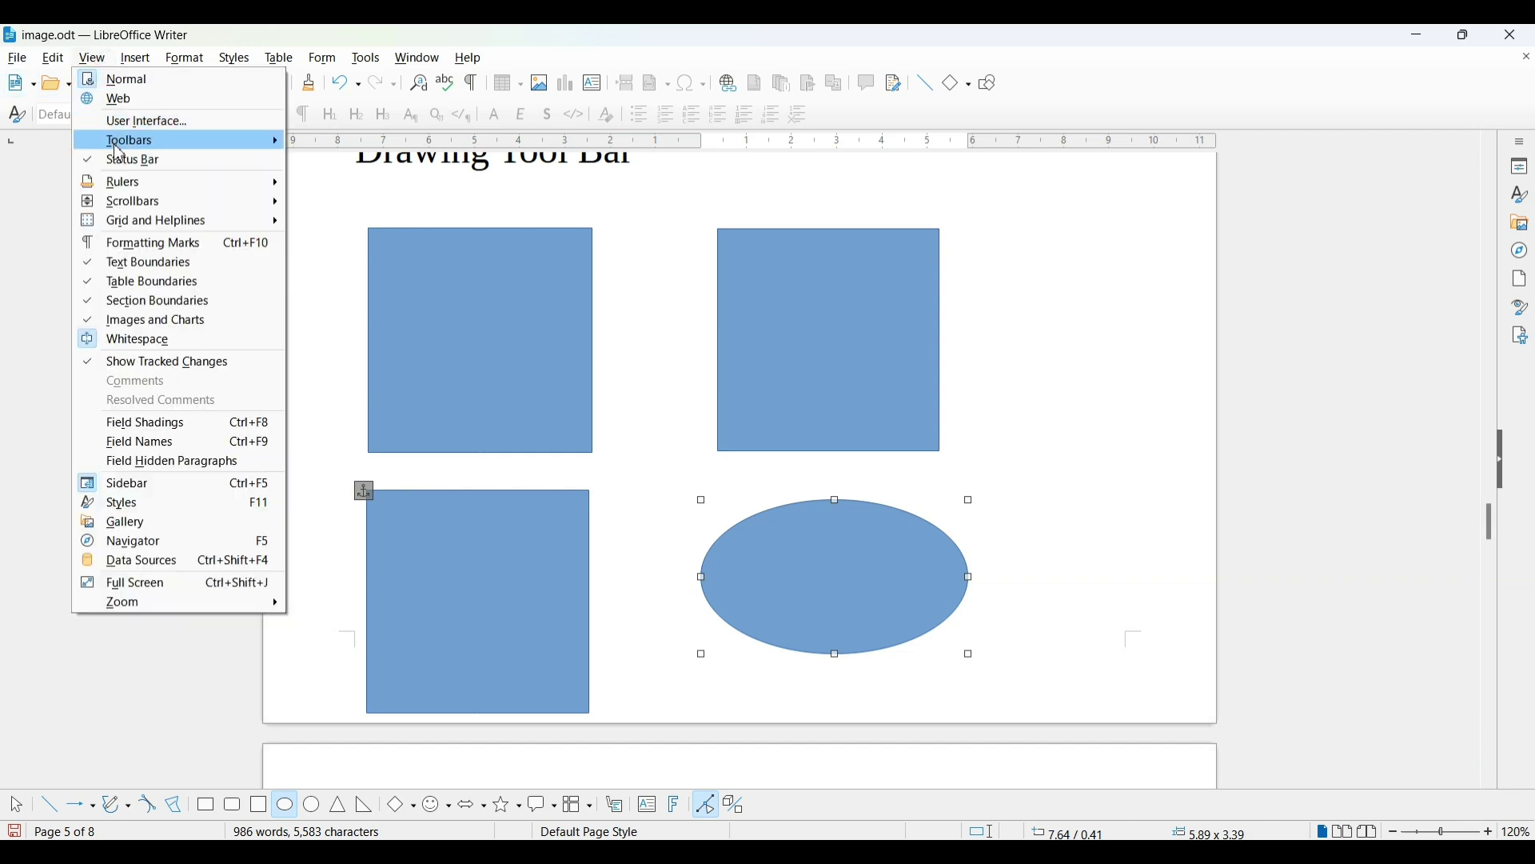
{"action": "mouse_move", "coordinate": [118, 145]}
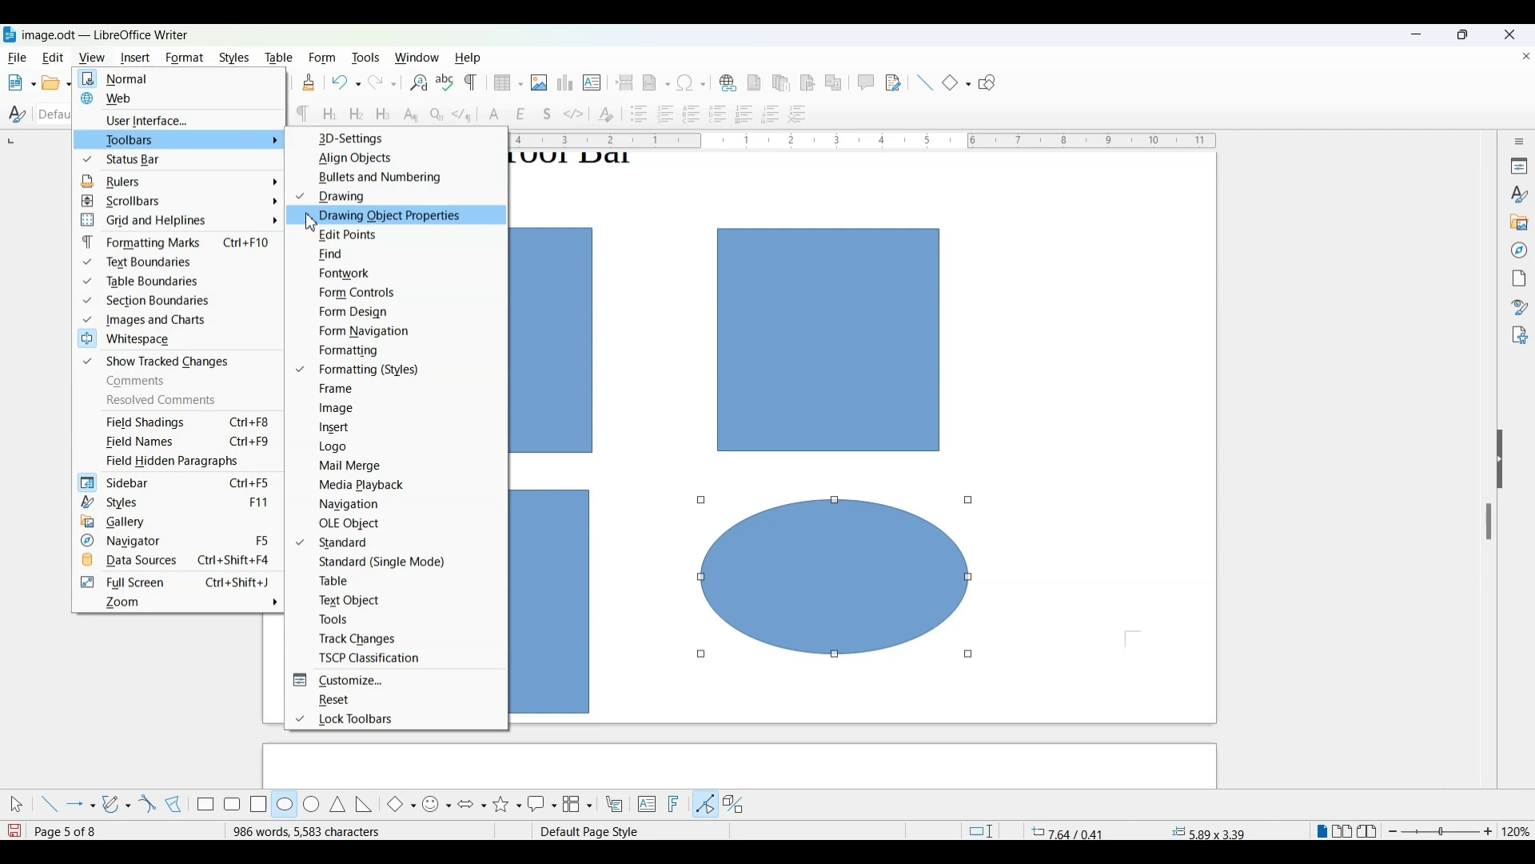
{"action": "left_click", "coordinate": [311, 220]}
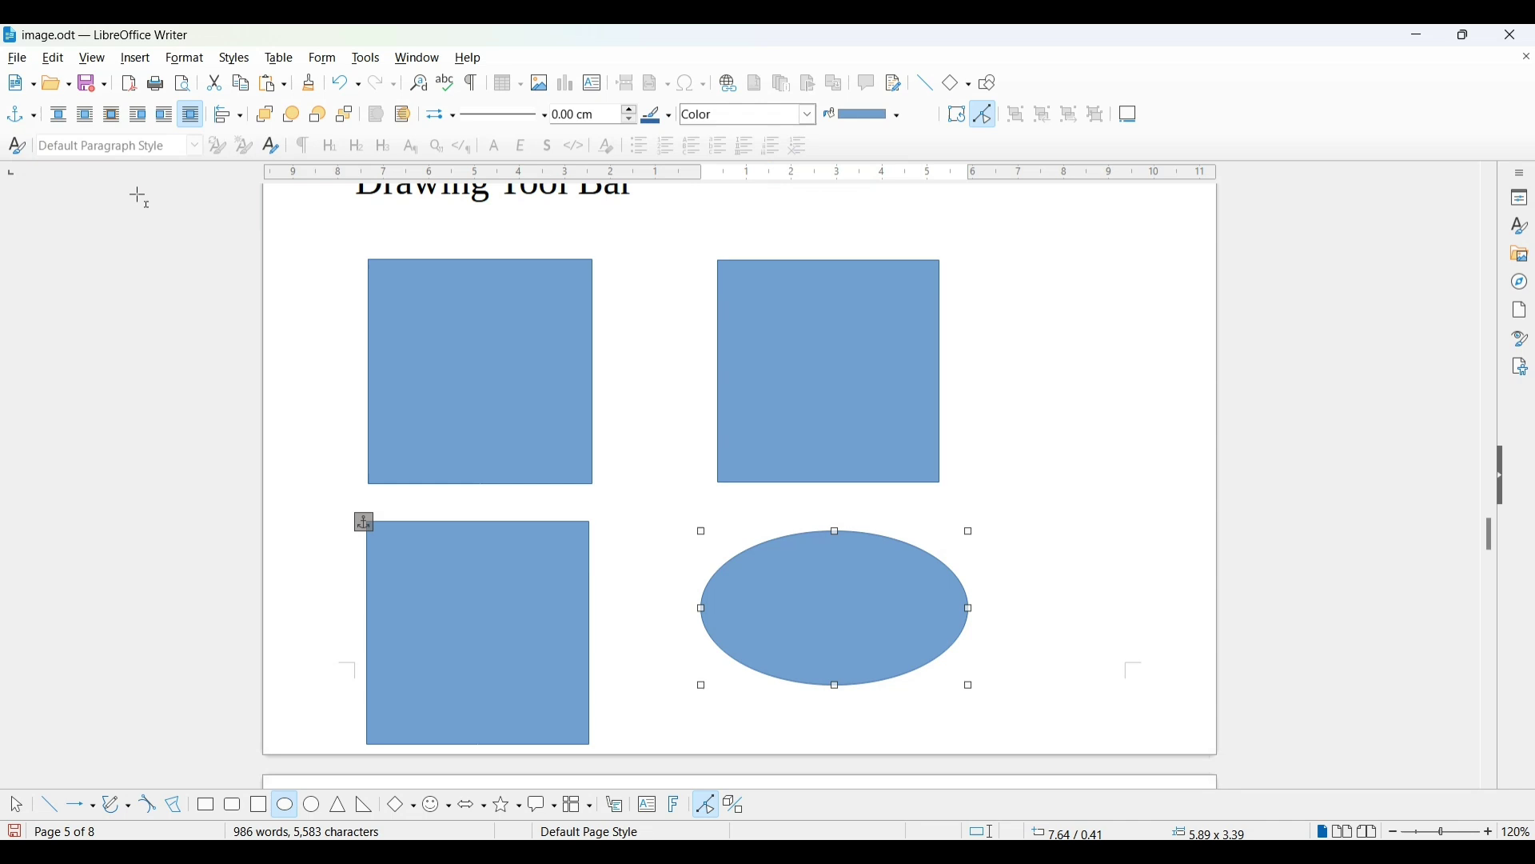
Place one small circle inside the top-left square and three to the right of the top-right square
{"action": "left_click", "coordinate": [459, 340]}
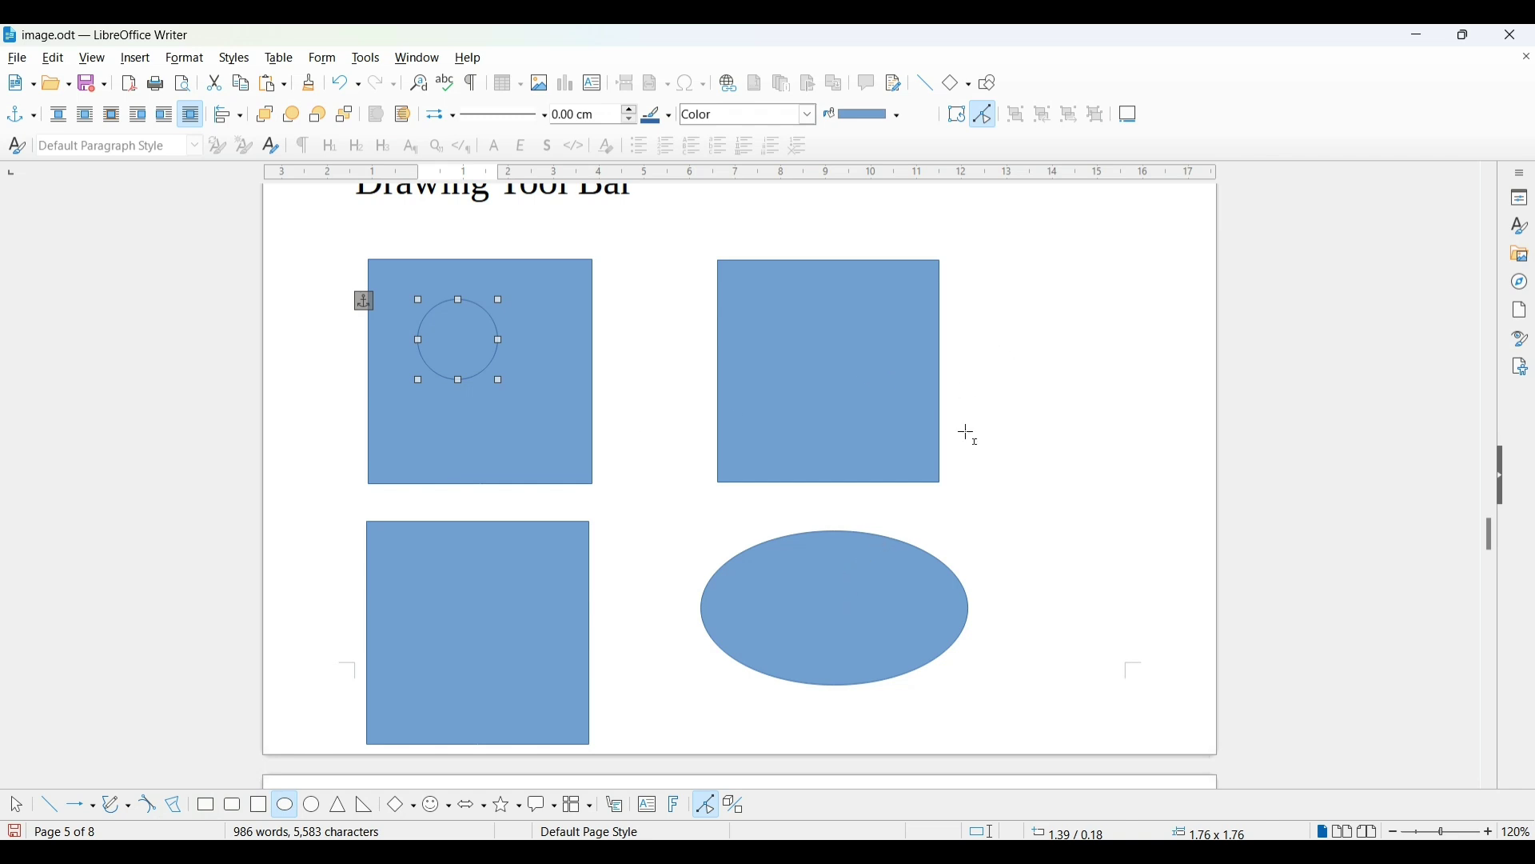
{"action": "left_click", "coordinate": [989, 345]}
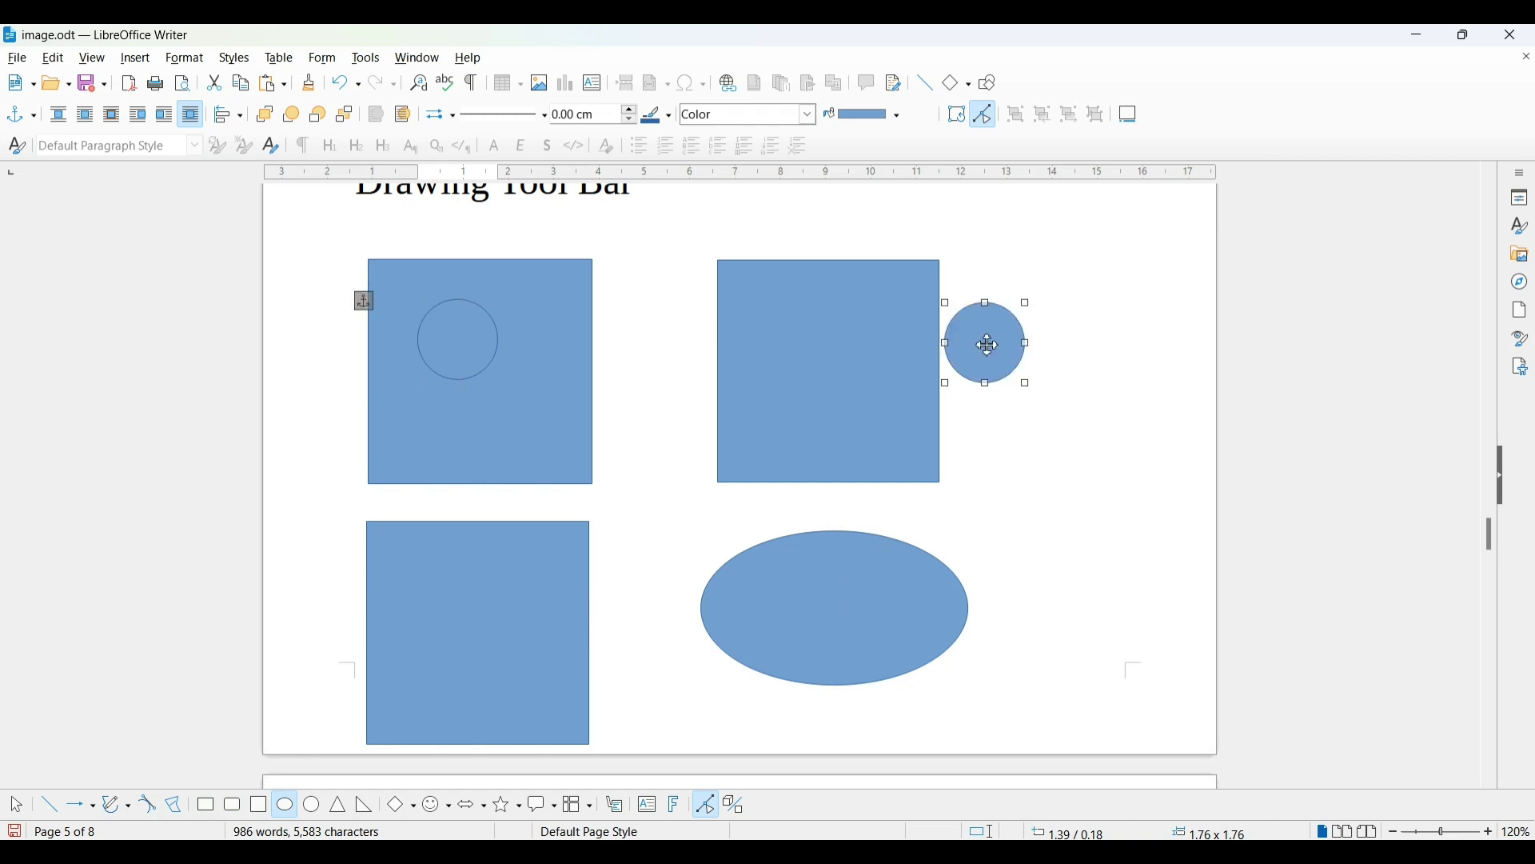
{"action": "left_click", "coordinate": [1053, 446]}
{"action": "left_click", "coordinate": [1039, 539]}
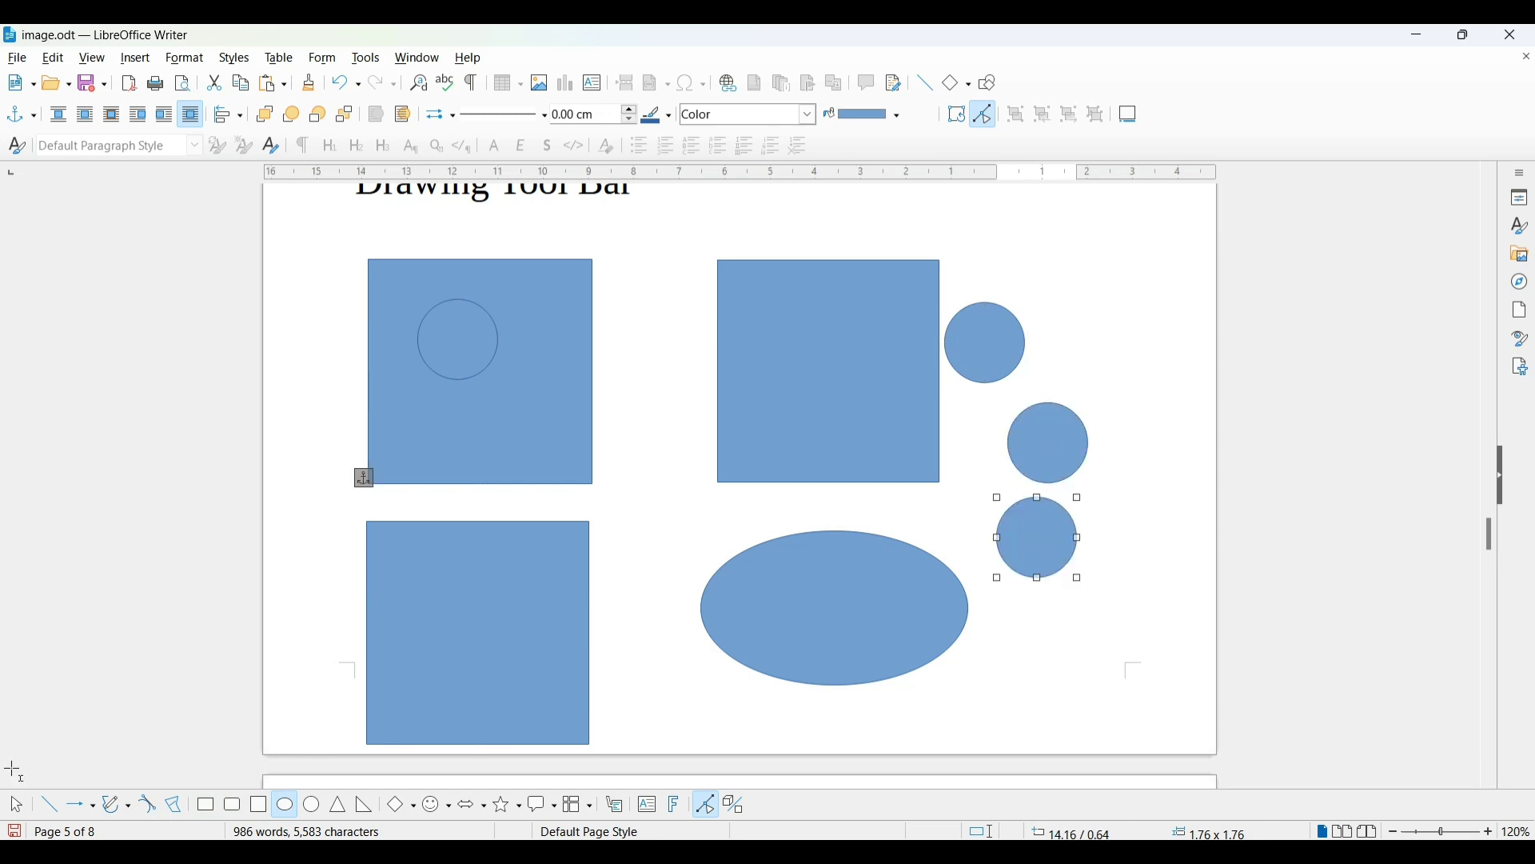
{"action": "left_click", "coordinate": [17, 809]}
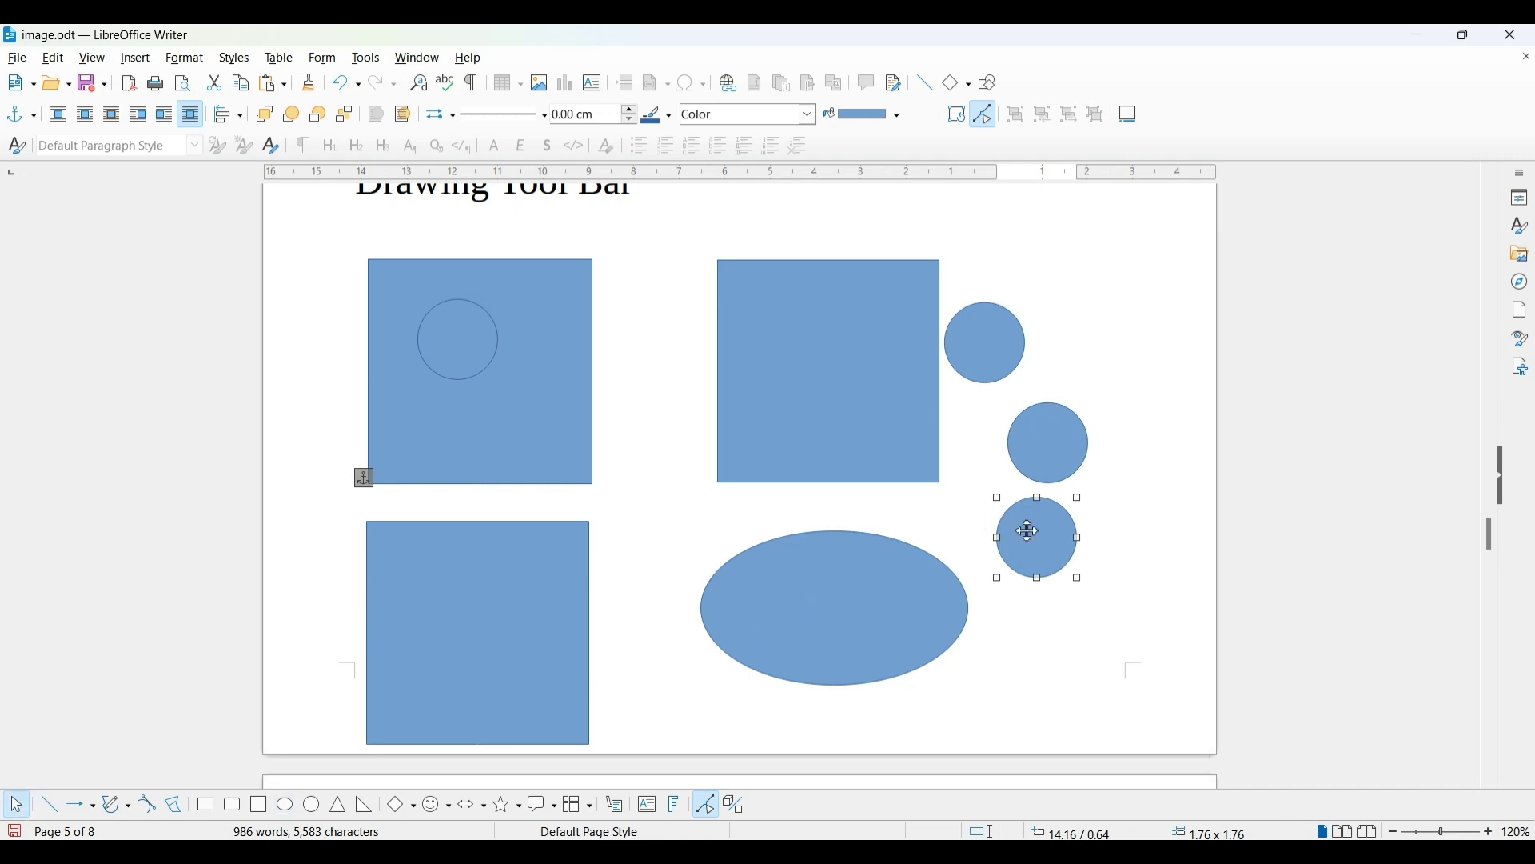
Delete the three circles beside the top-right square, the ellipse, and the circle in the top-left square
{"action": "key", "text": "Delete"}
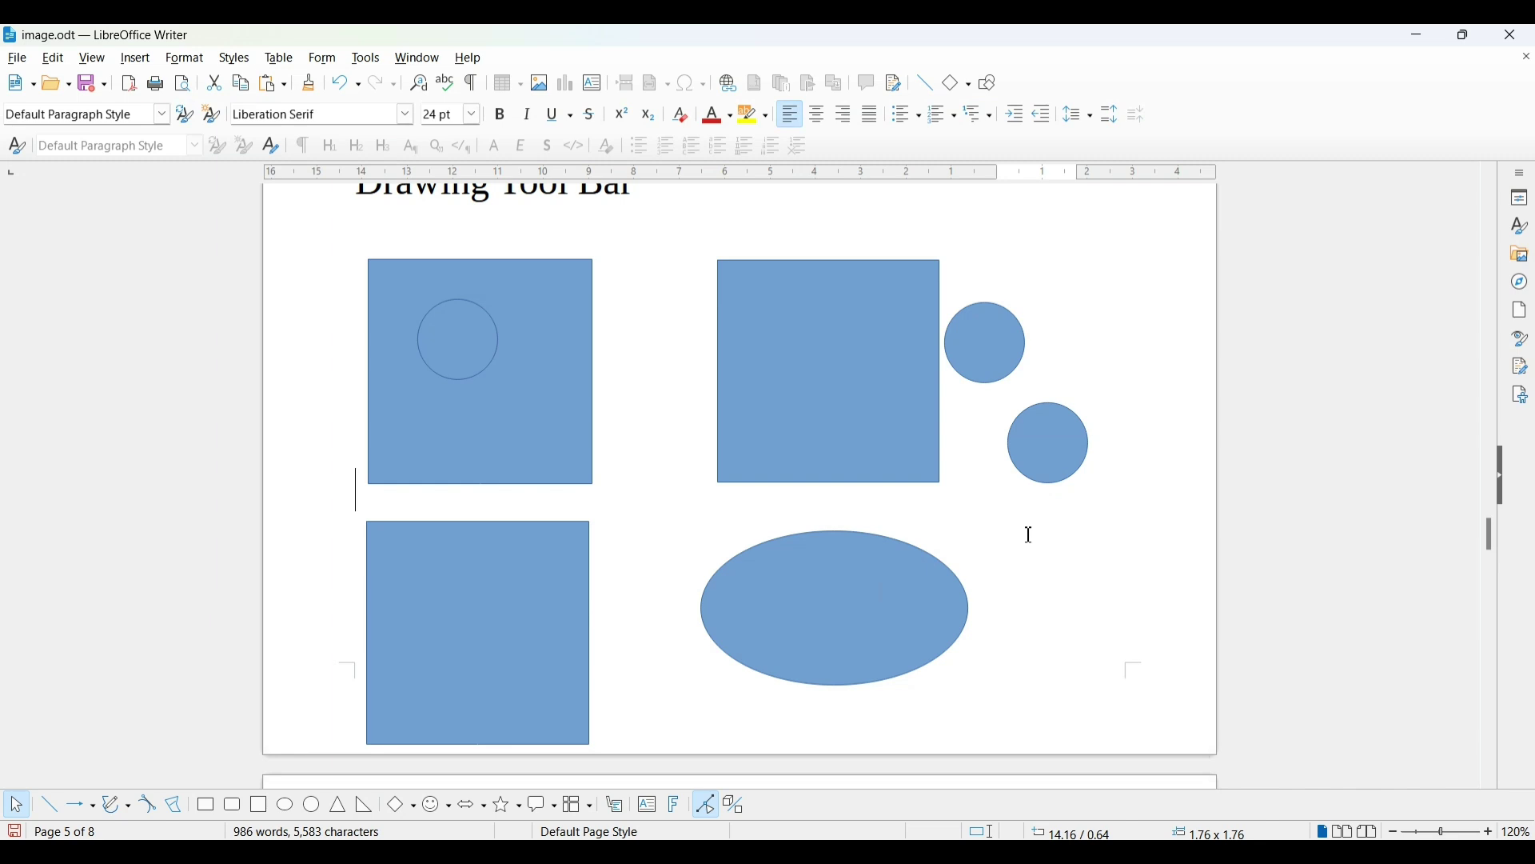
{"action": "left_click", "coordinate": [1054, 475]}
{"action": "key", "text": "Delete"}
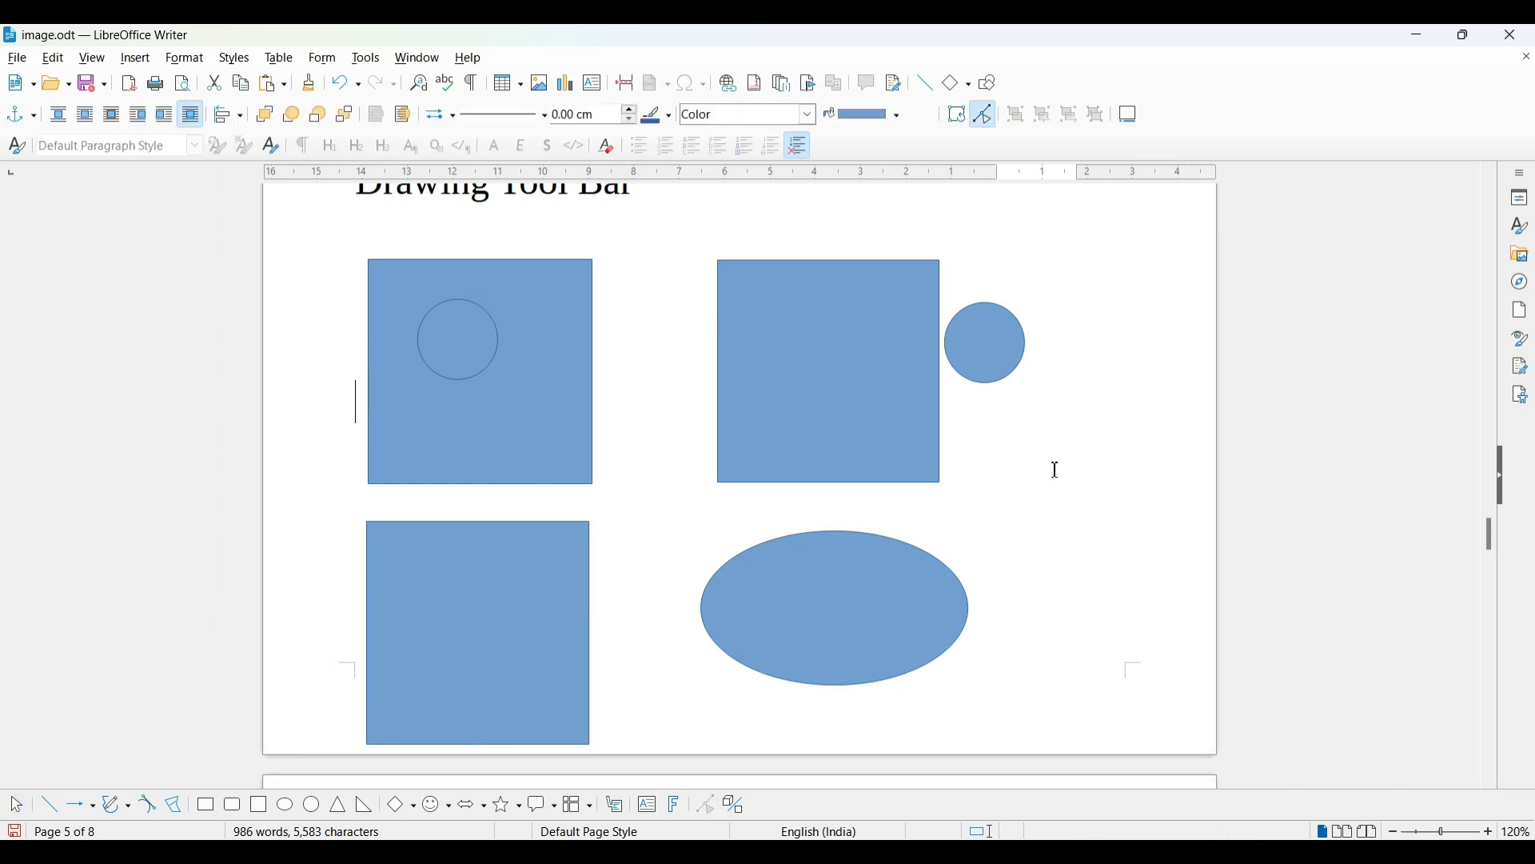
{"action": "left_click", "coordinate": [978, 390]}
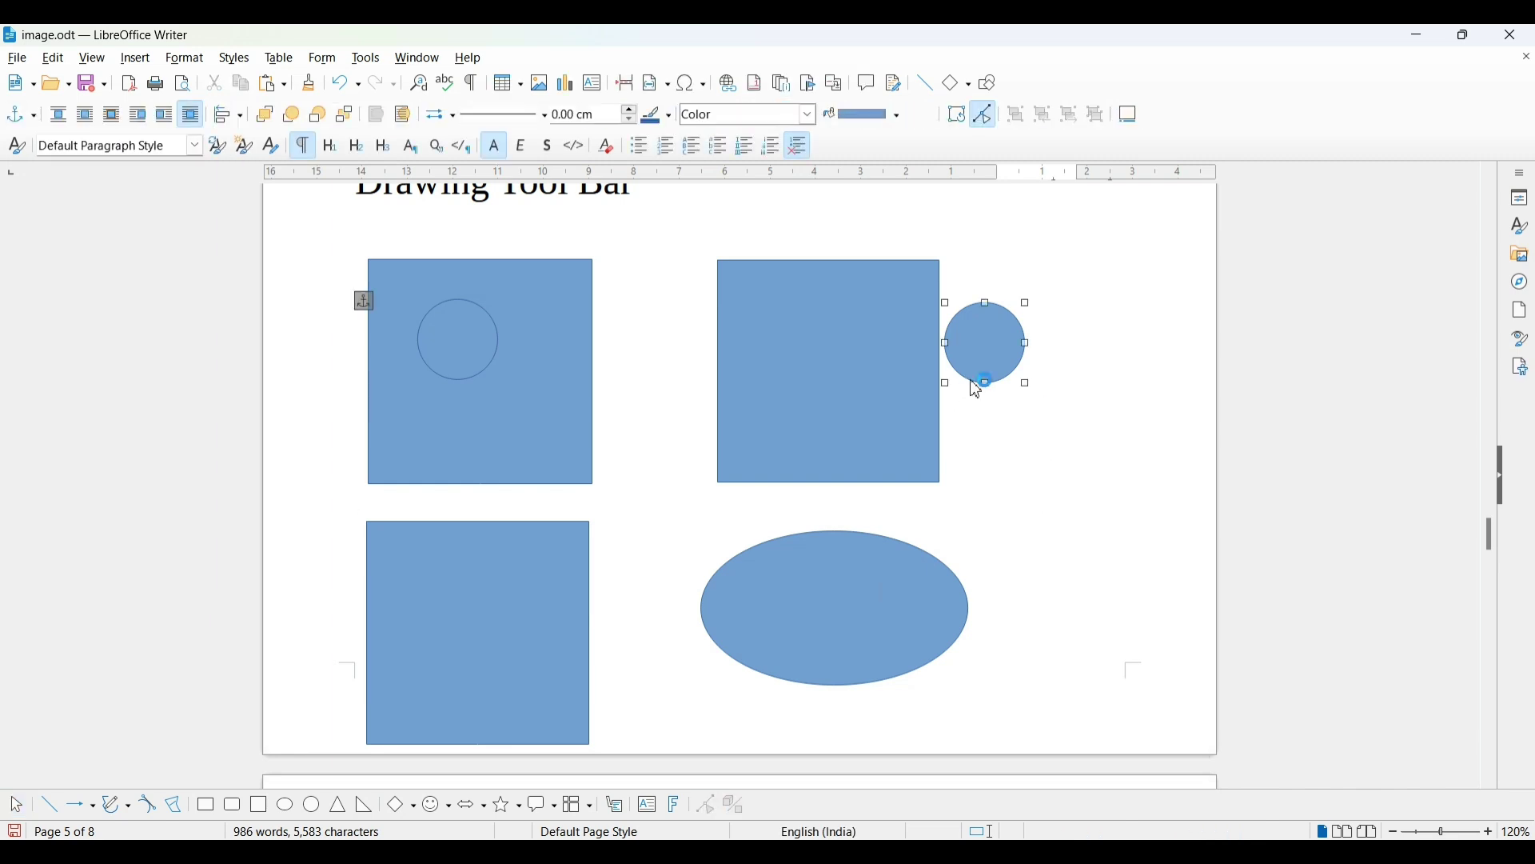
{"action": "key", "text": "Delete"}
{"action": "left_click", "coordinate": [806, 582]}
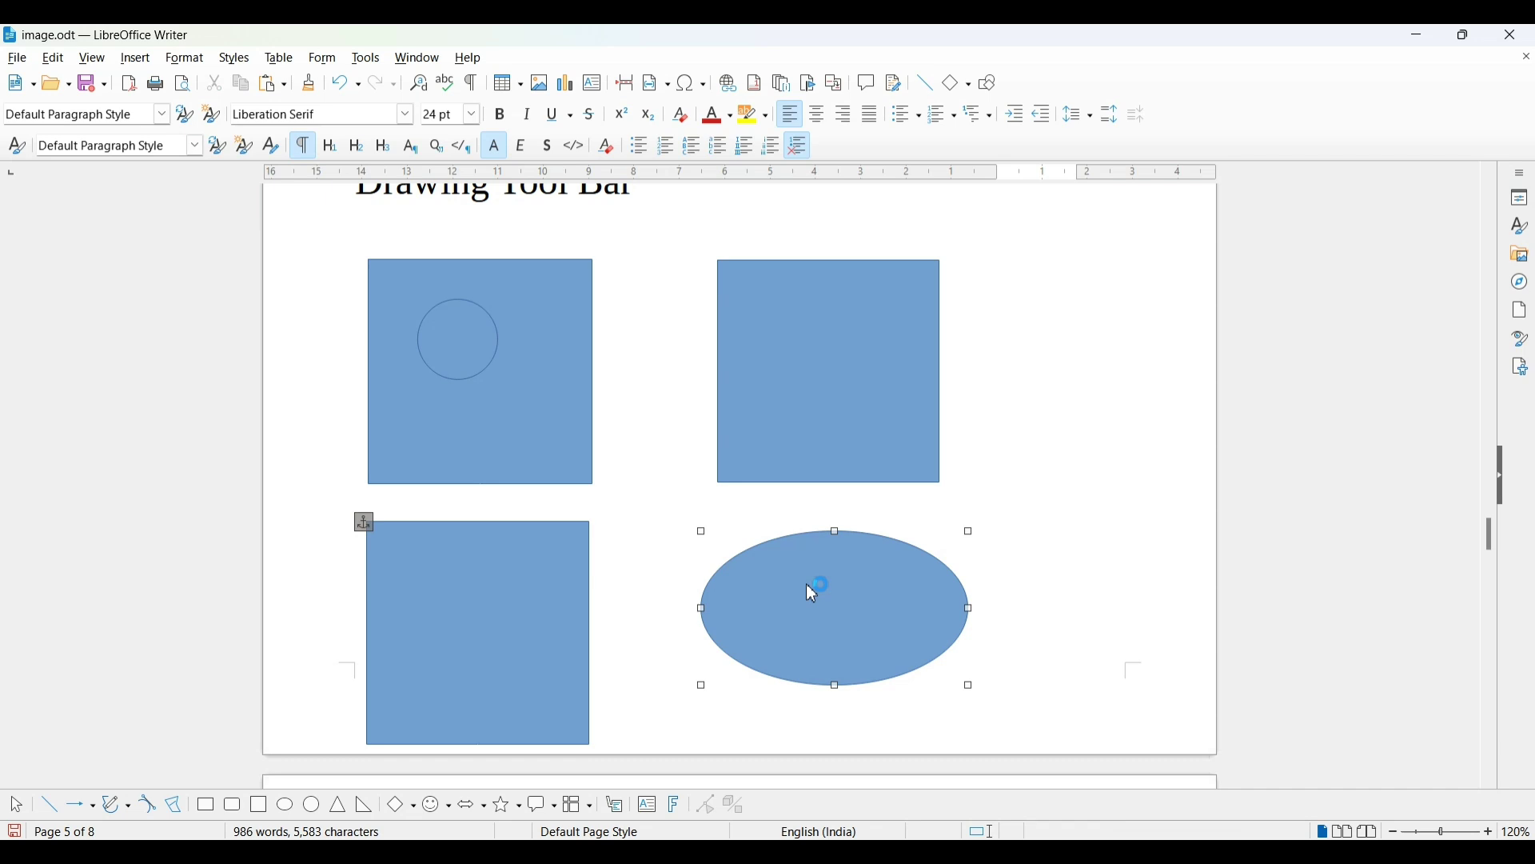
{"action": "key", "text": "Delete"}
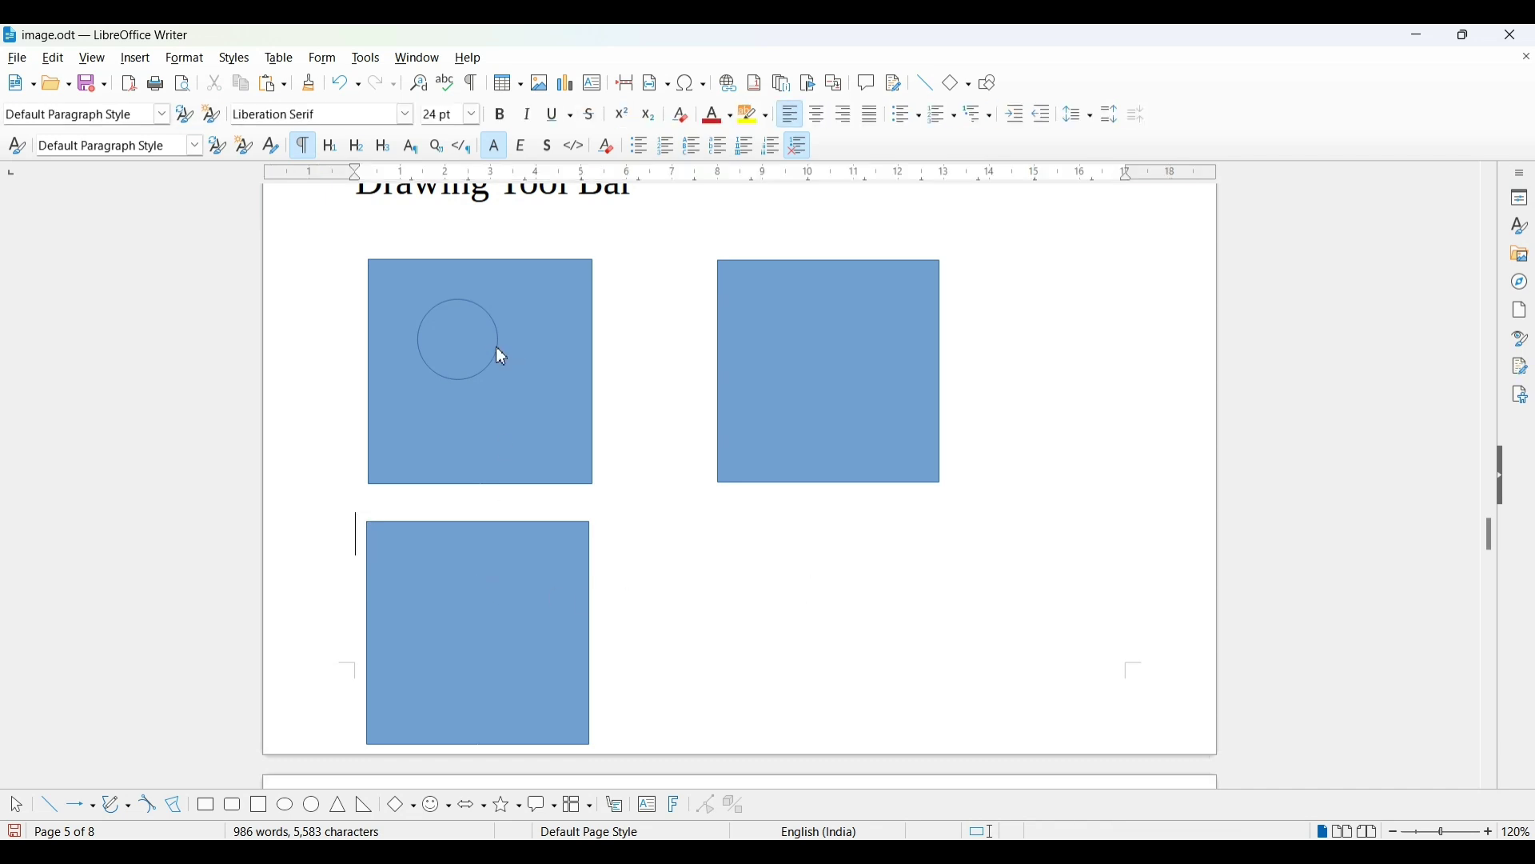
{"action": "left_click", "coordinate": [491, 360]}
{"action": "key", "text": "Delete"}
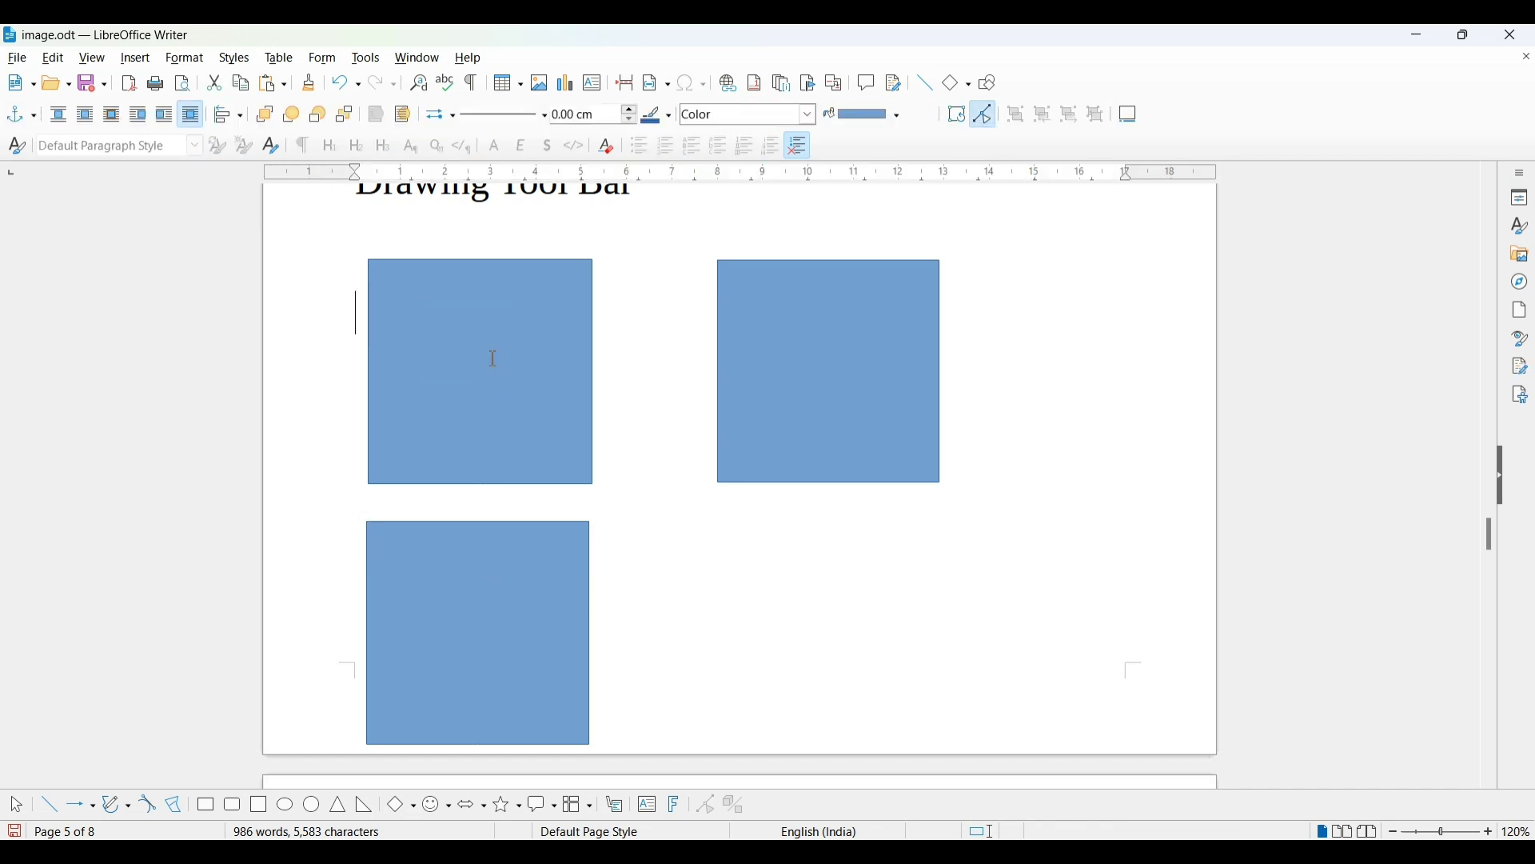
{"action": "left_click", "coordinate": [817, 401]}
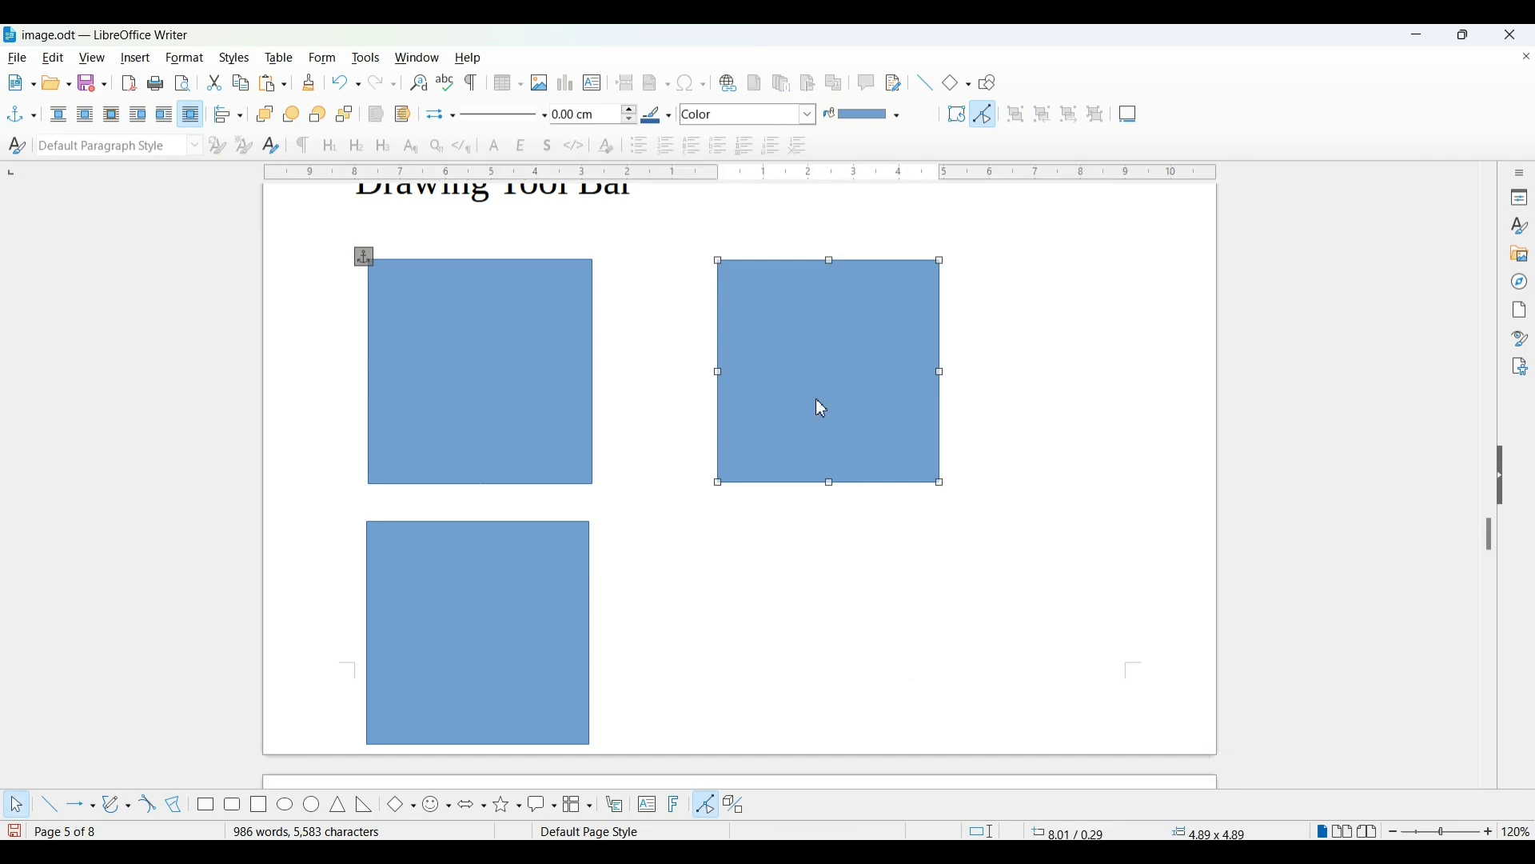
Ctrl-drag the top-right square downward to drop a copy in the bottom-right spot
{"action": "left_click_drag", "start_coordinate": [799, 377], "coordinate": [800, 640]}
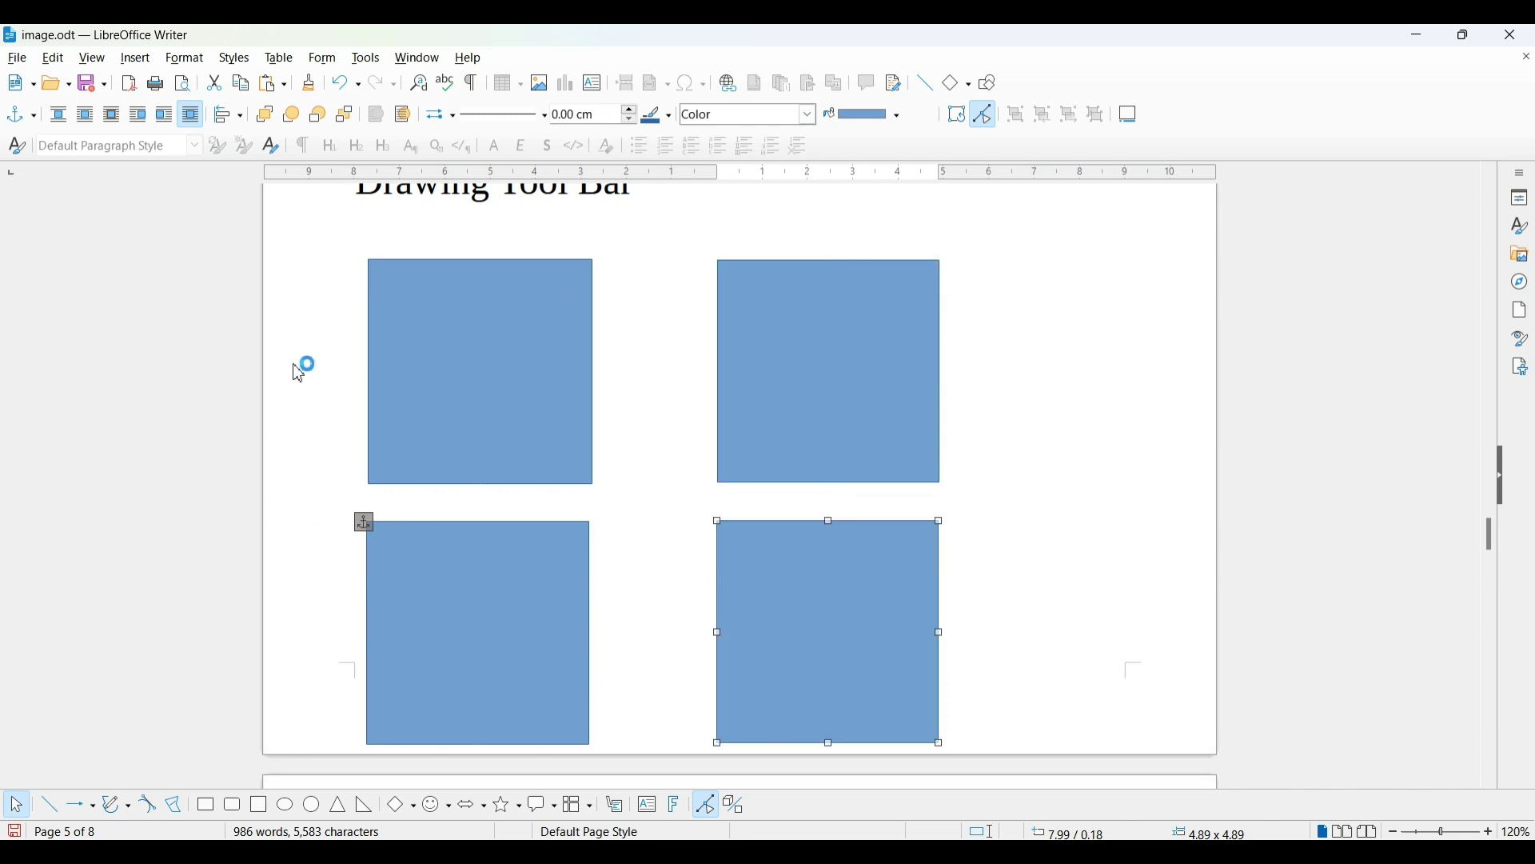
Use Fill Color to make the top-left square Yellow, bottom-left Green, bottom-right Dark Brick 2
{"action": "left_click", "coordinate": [479, 399]}
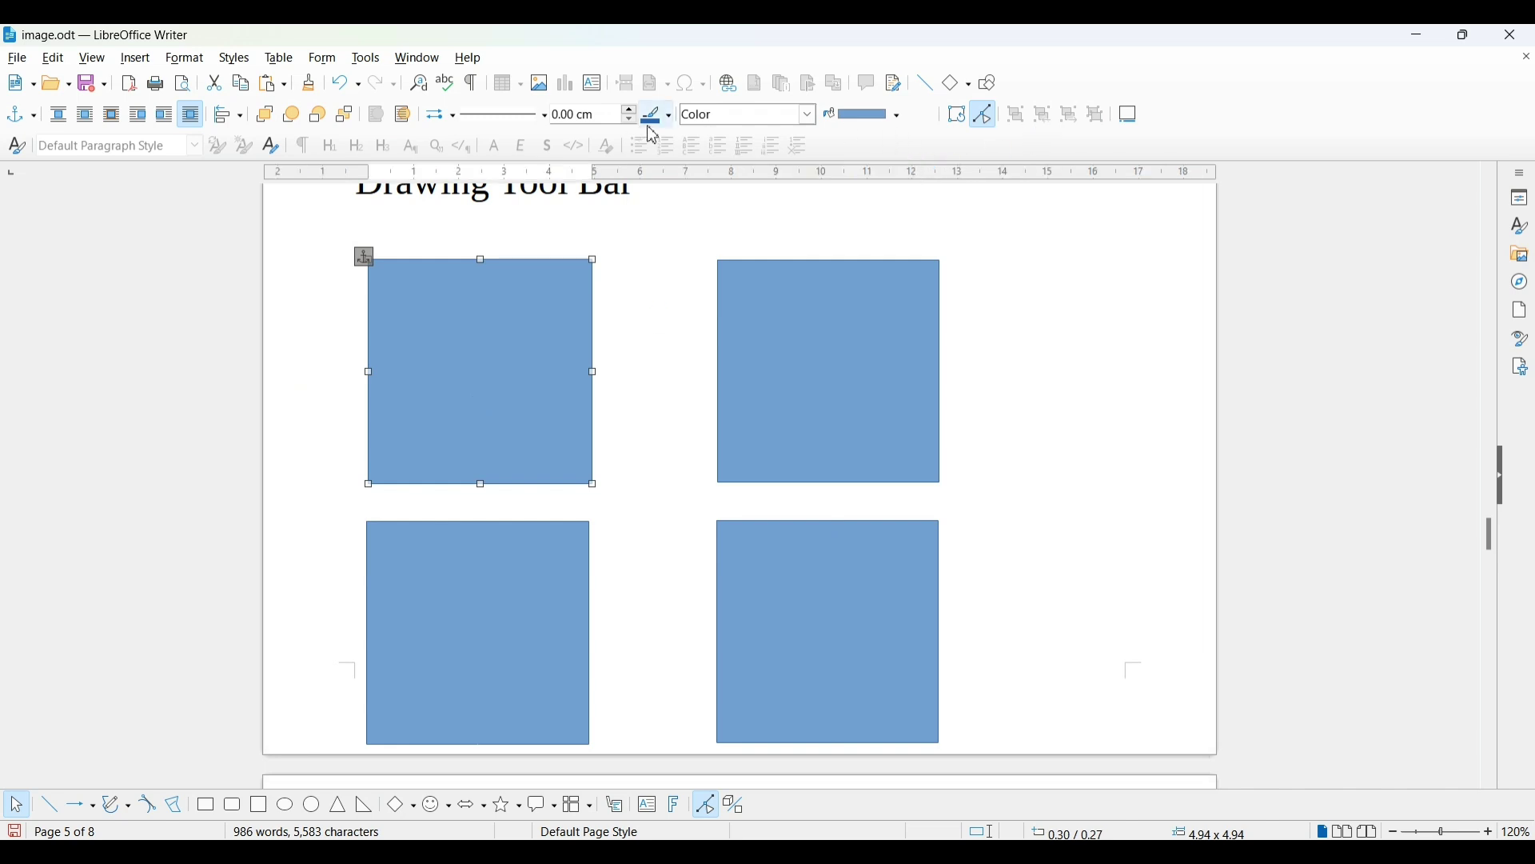
{"action": "left_click", "coordinate": [901, 117]}
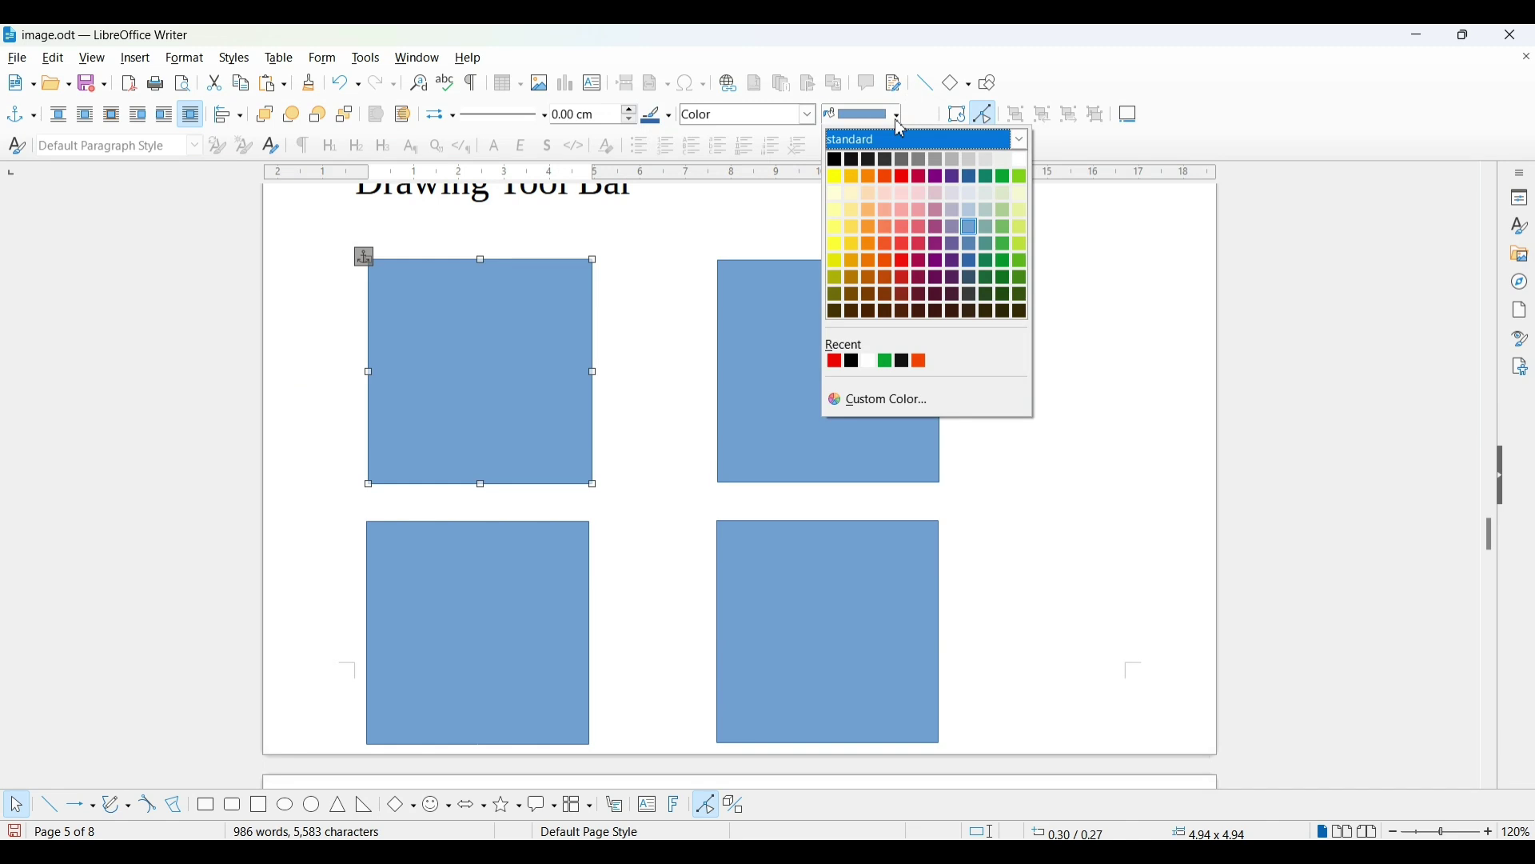
{"action": "left_click", "coordinate": [835, 177]}
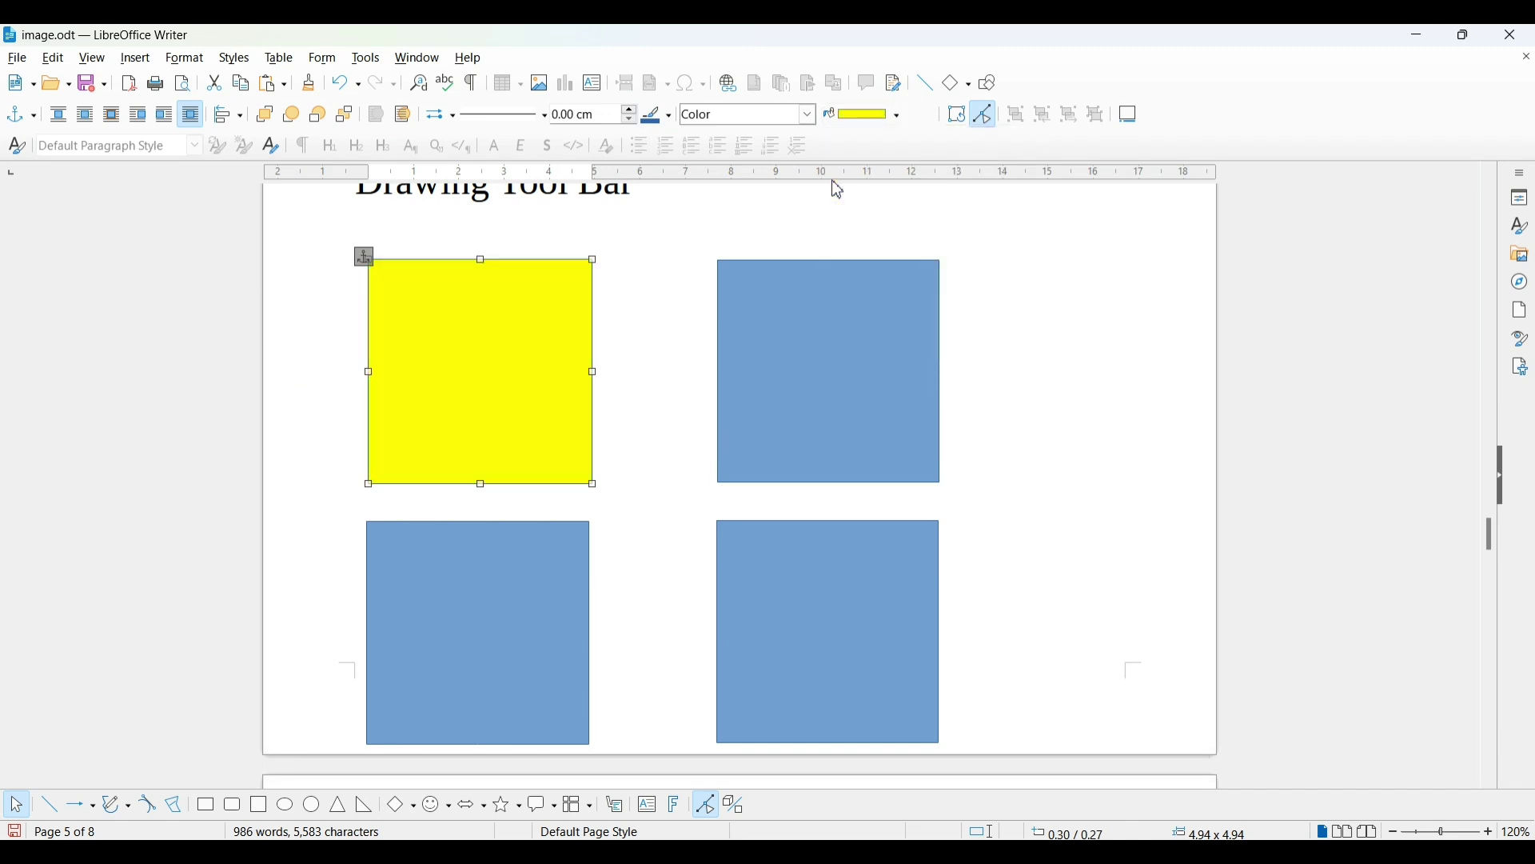
{"action": "left_click", "coordinate": [785, 377]}
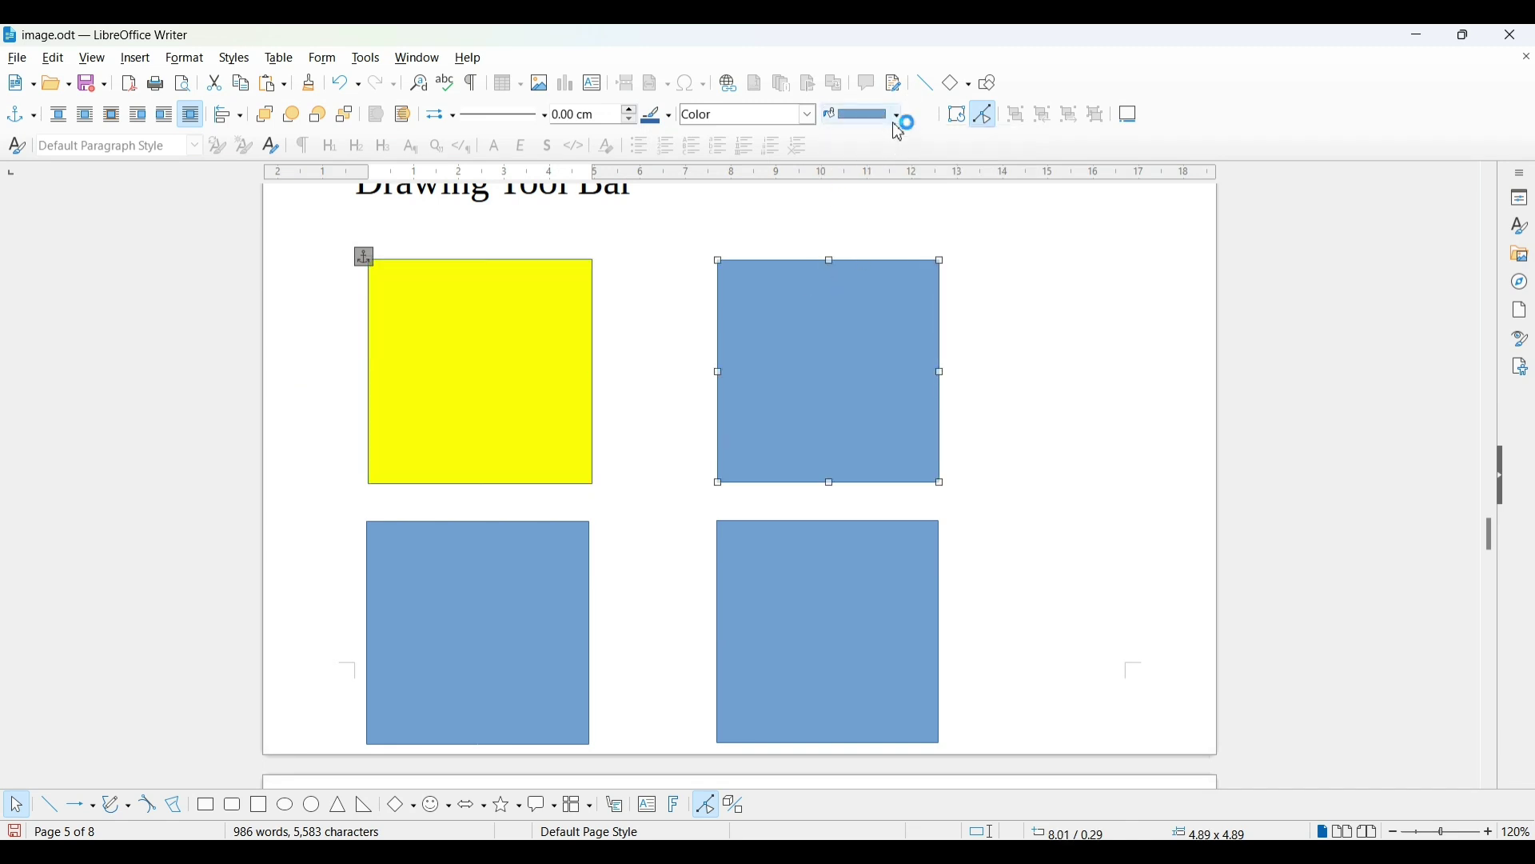
{"action": "left_click", "coordinate": [584, 567]}
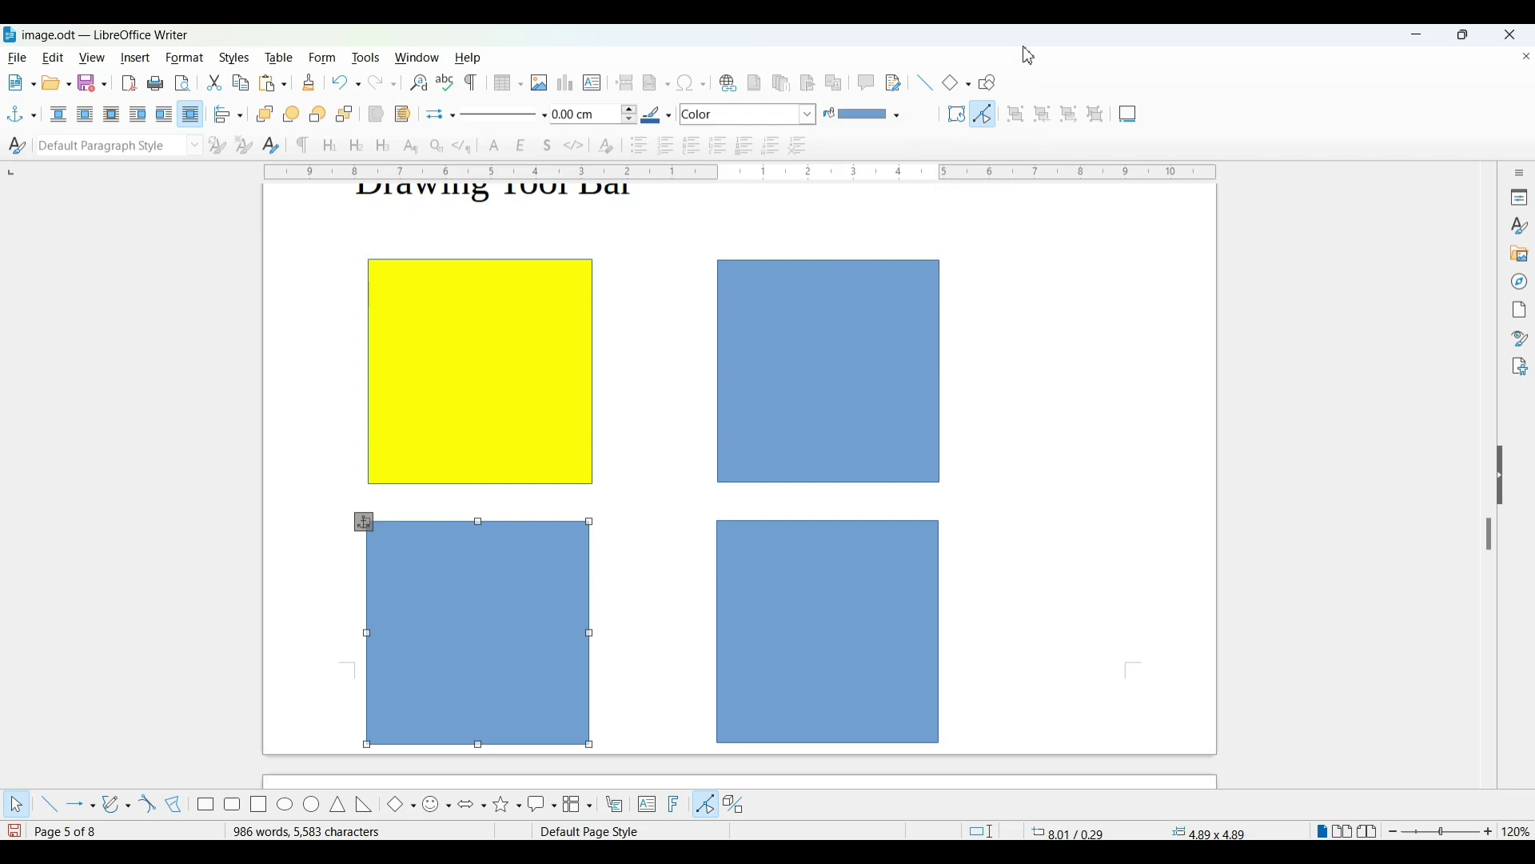
{"action": "left_click", "coordinate": [902, 118]}
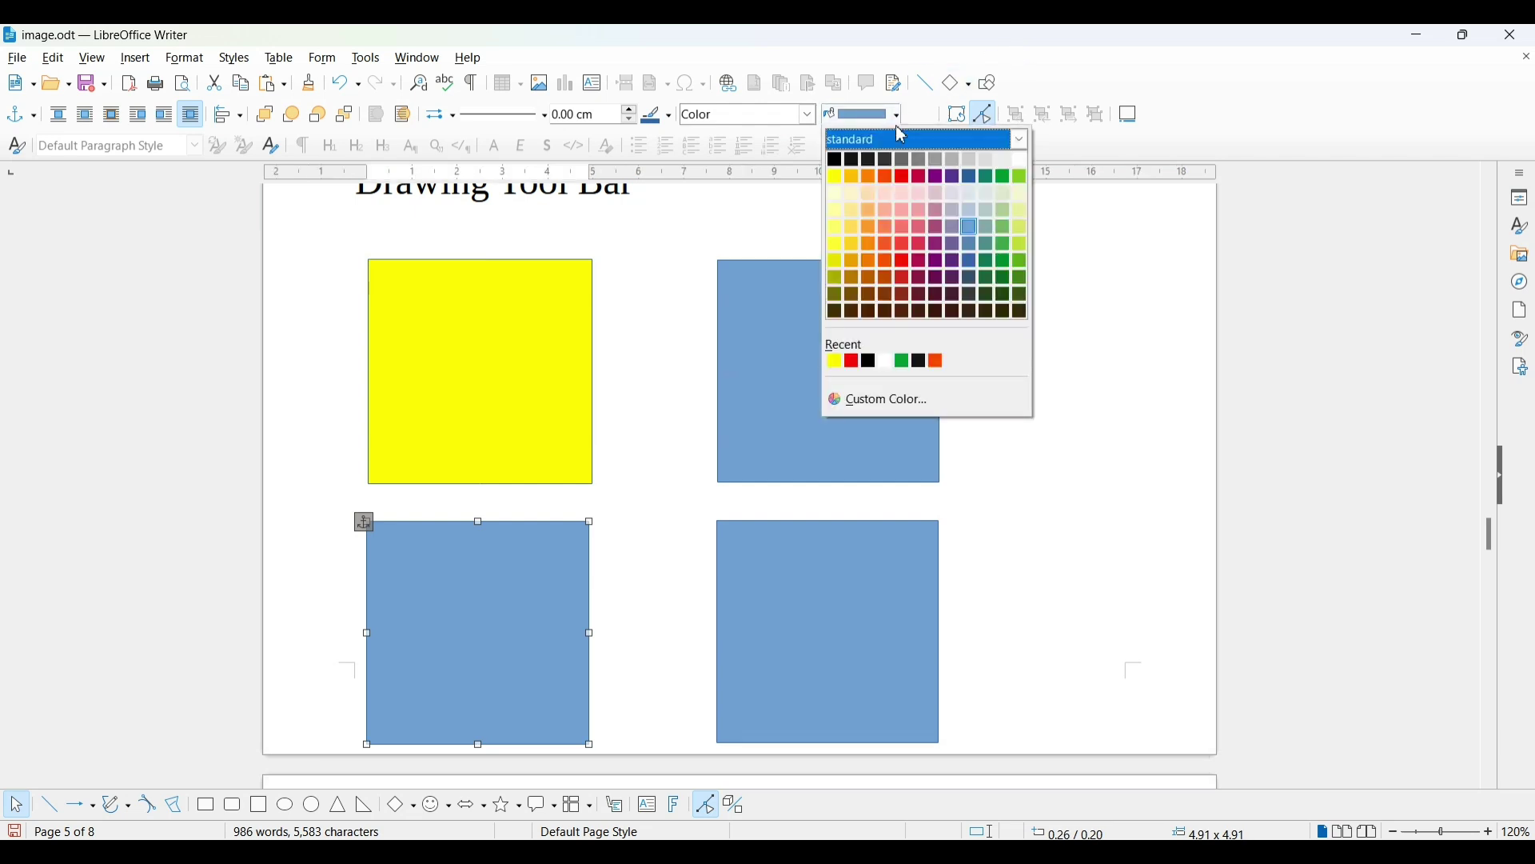
{"action": "left_click", "coordinate": [1004, 249]}
{"action": "left_click", "coordinate": [867, 539]}
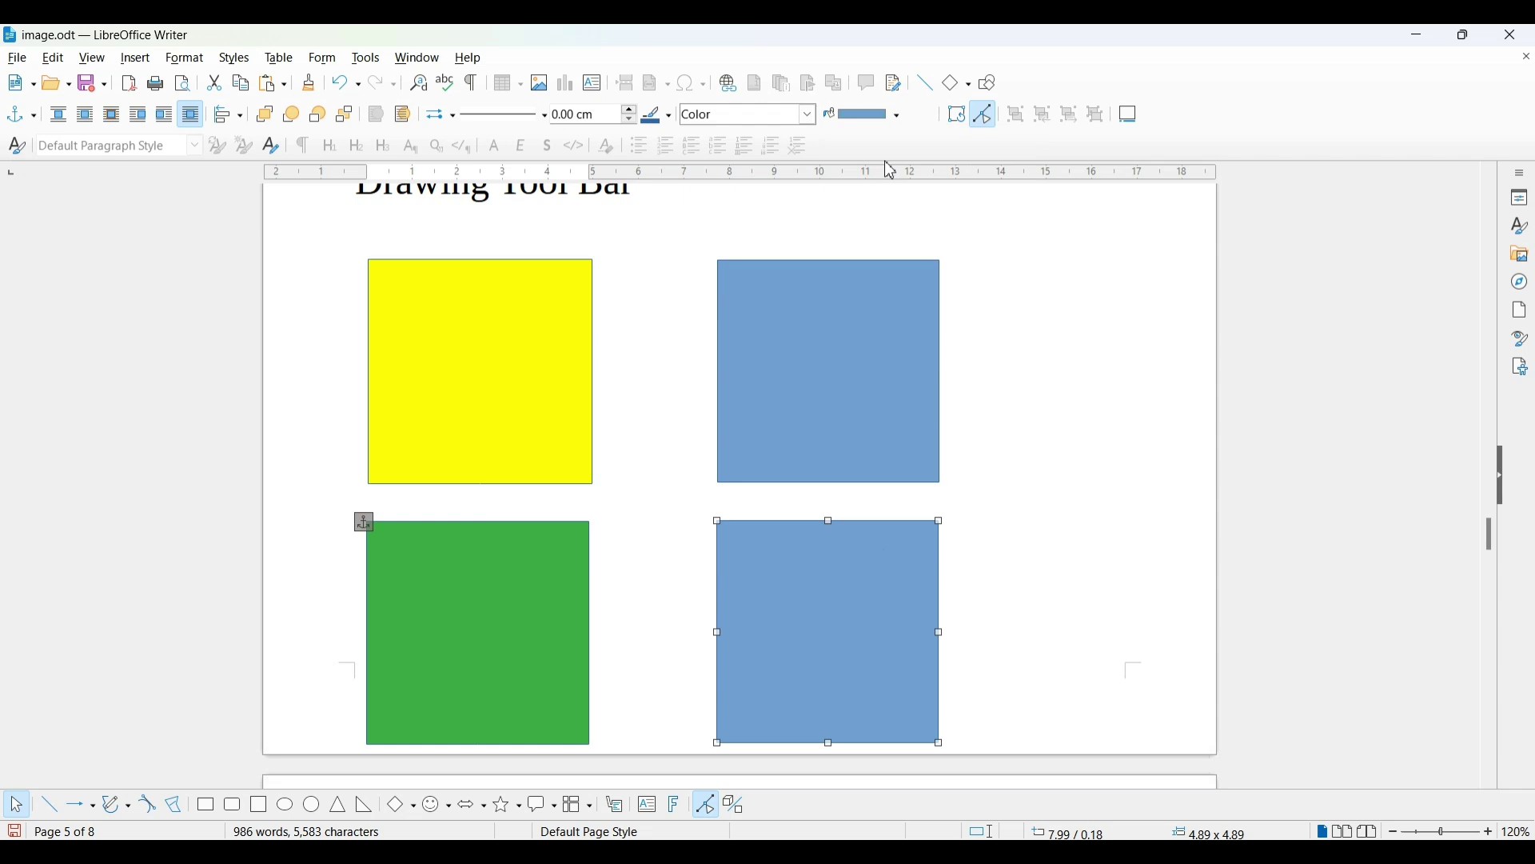
{"action": "left_click", "coordinate": [898, 115]}
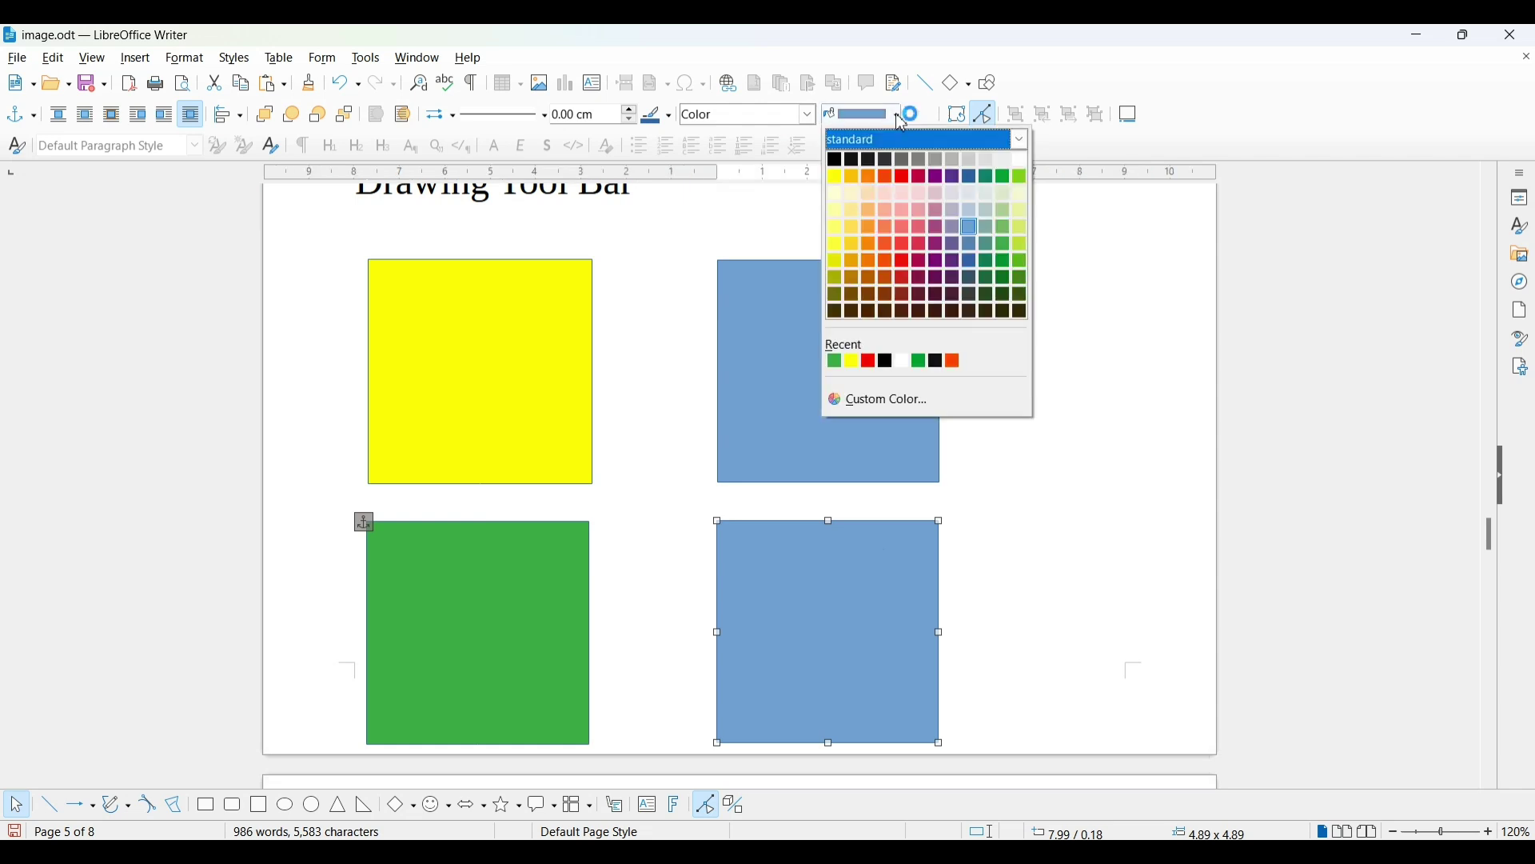
{"action": "left_click", "coordinate": [886, 286]}
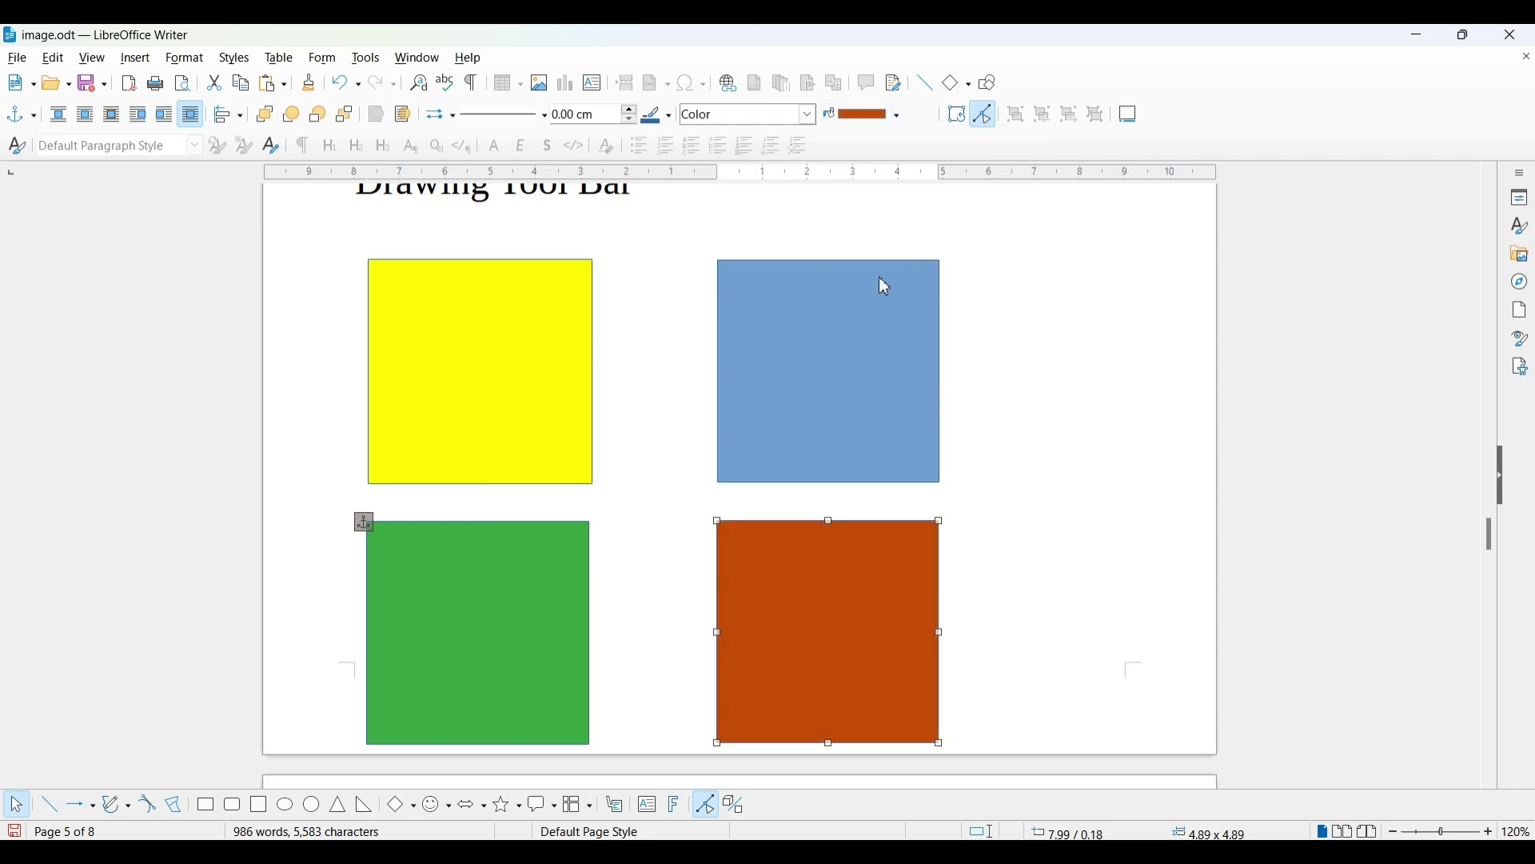
Add a text box to the yellow square through its context menu and type 'Fa' in it
{"action": "left_click", "coordinate": [550, 361]}
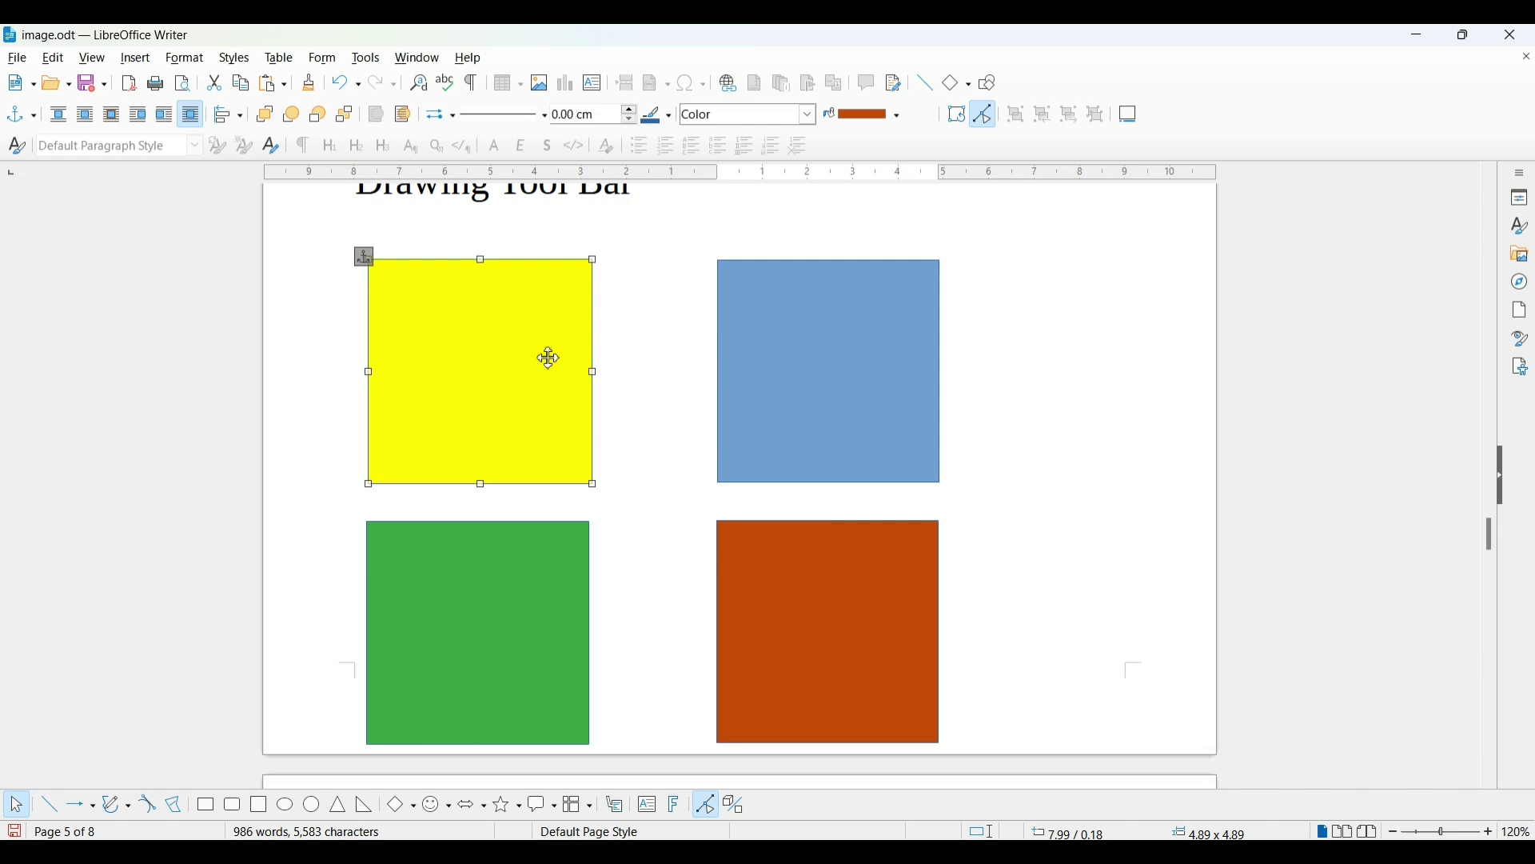
{"action": "right_click", "coordinate": [550, 359]}
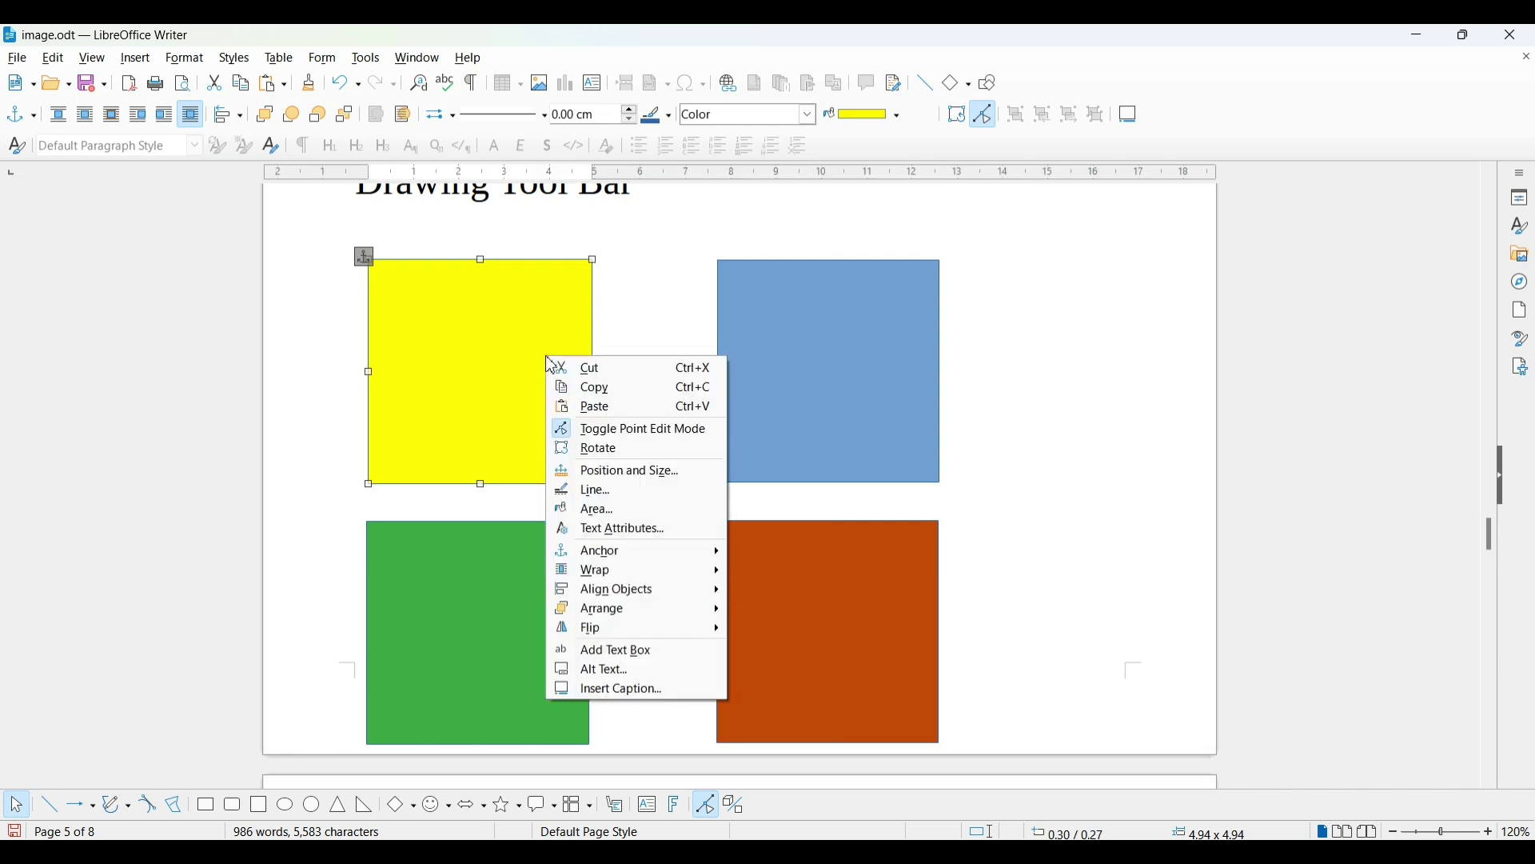
{"action": "left_click", "coordinate": [607, 653]}
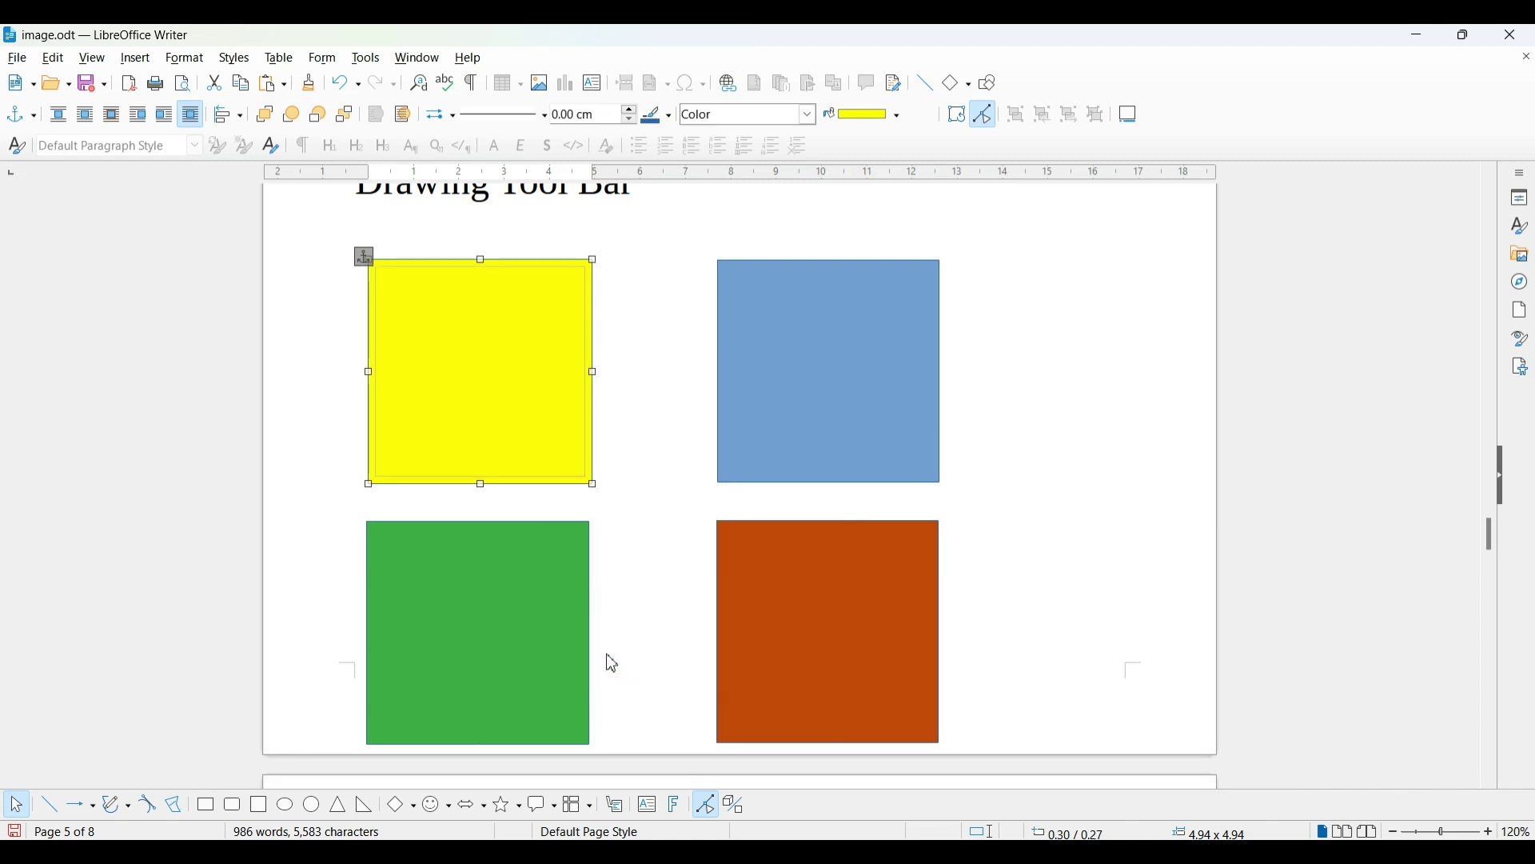
{"action": "type", "text": "fdfdfdf"}
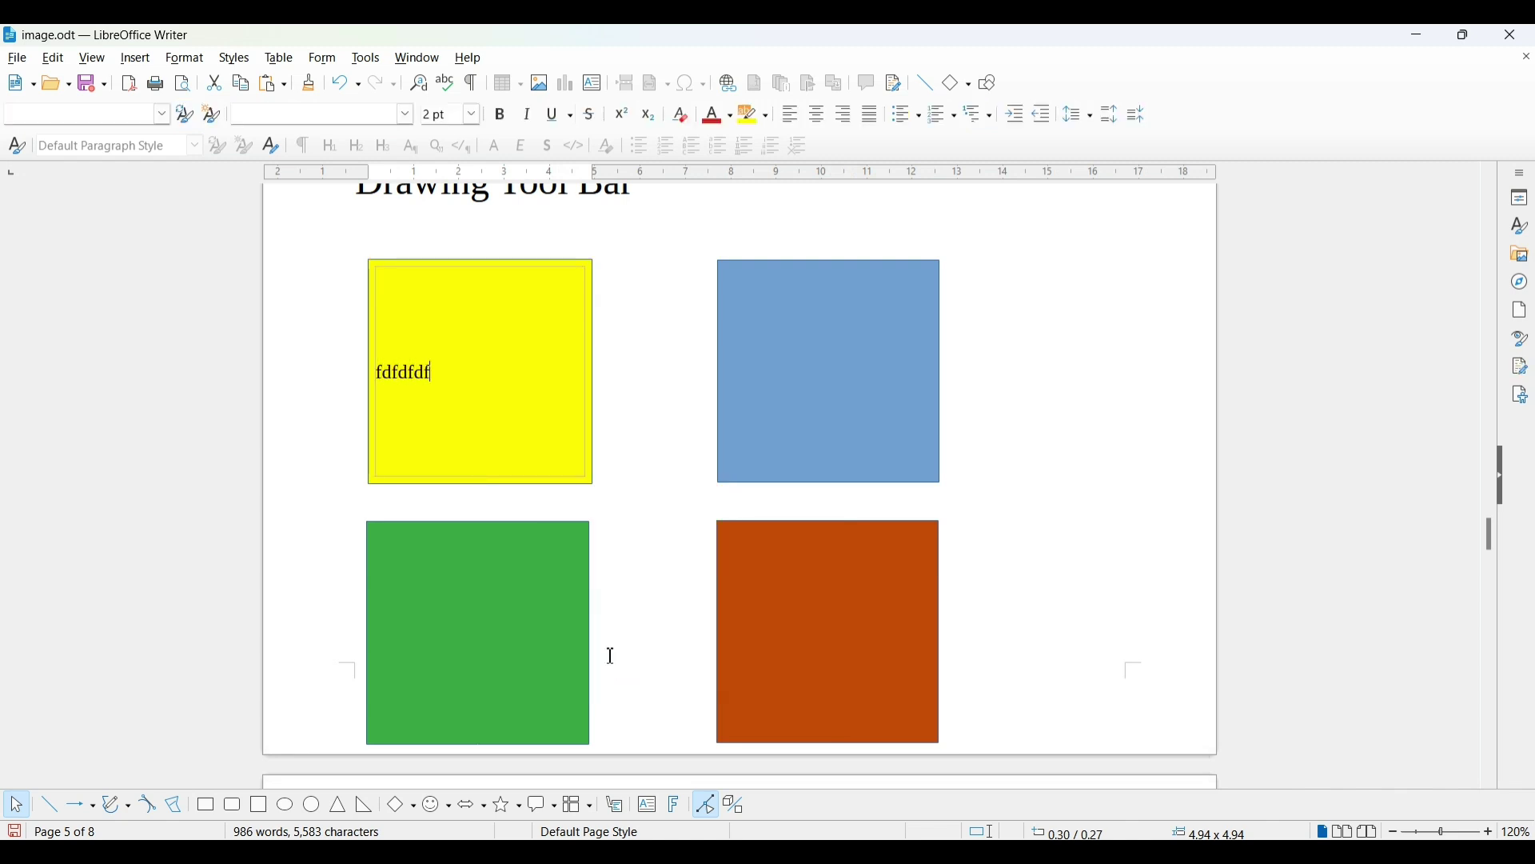
{"action": "key", "text": "BackSpace"}
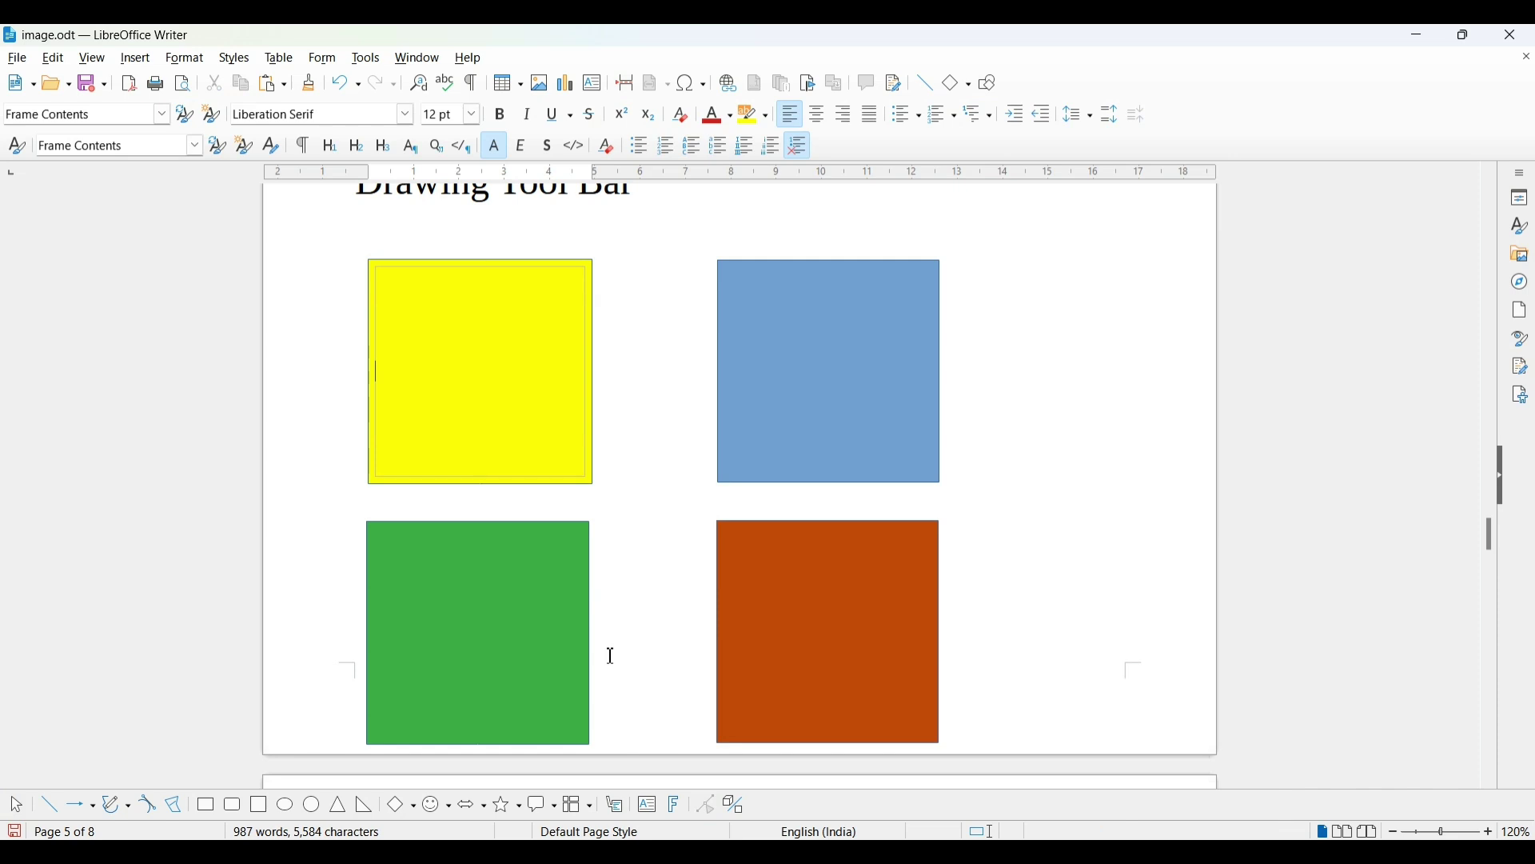
{"action": "type", "text": "Fa"}
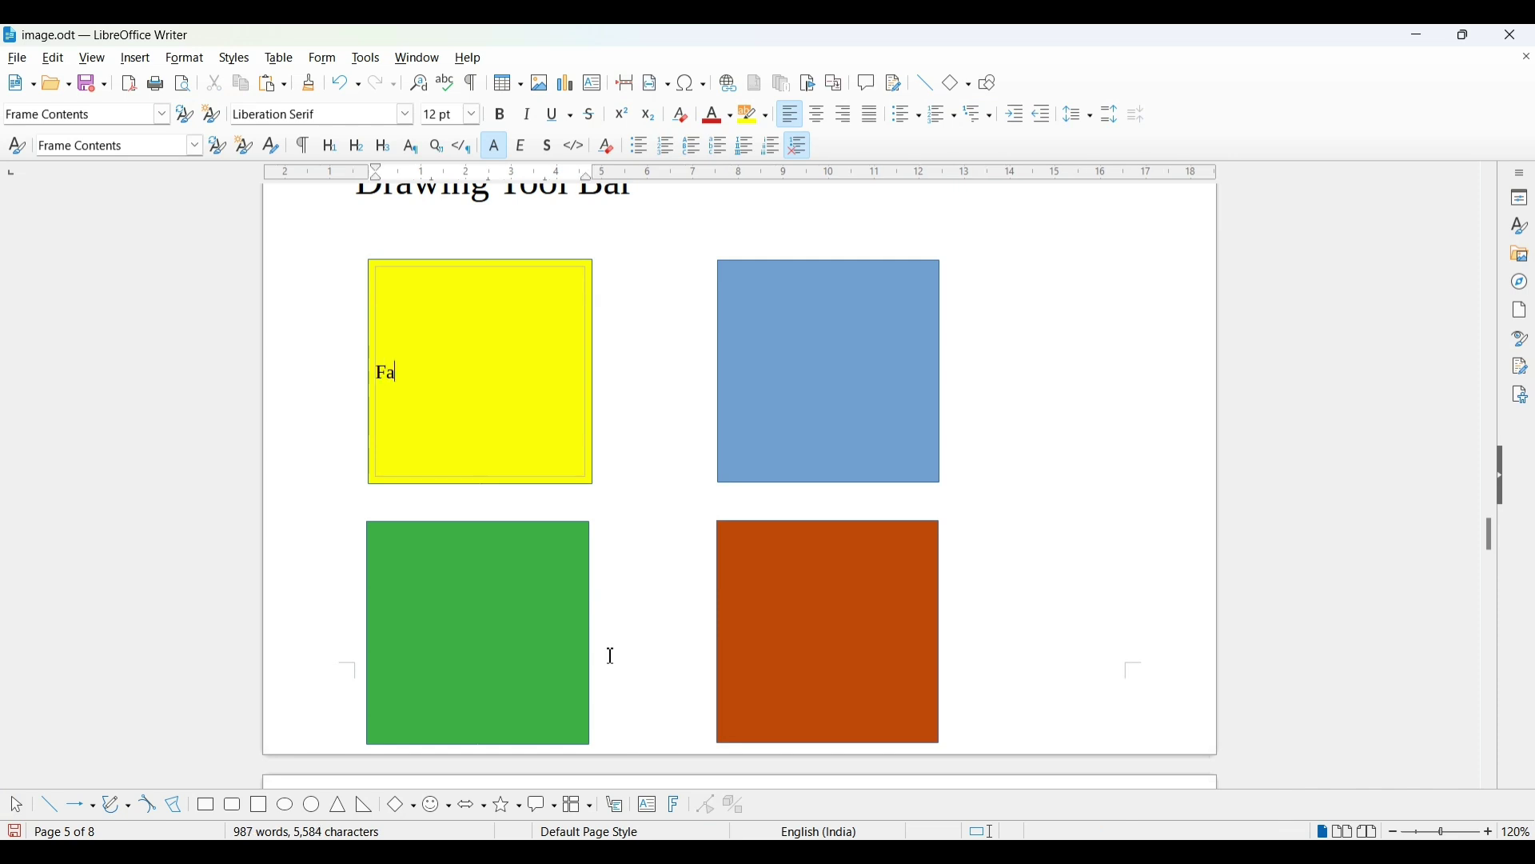